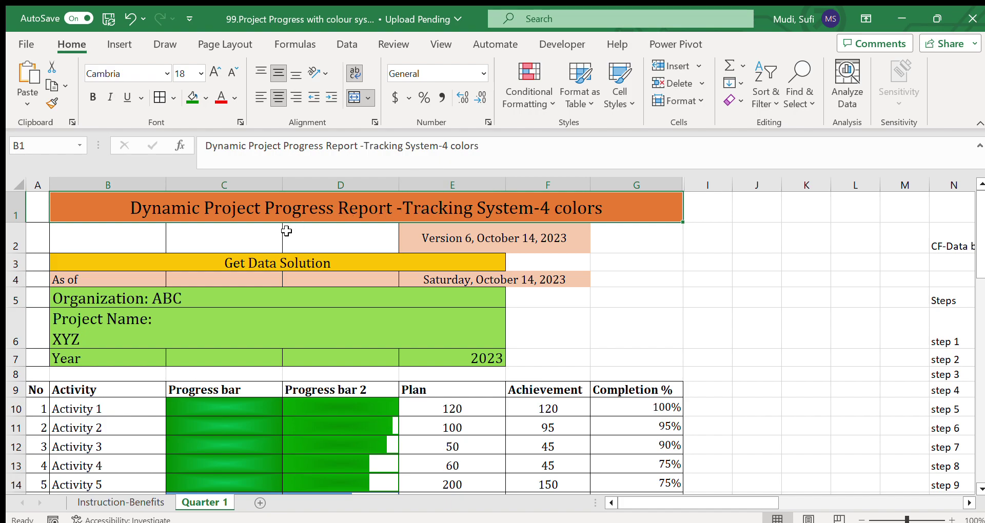
Examine the report's title, organization, project name and year cells, together with the Progress bar column
left_click(246, 262)
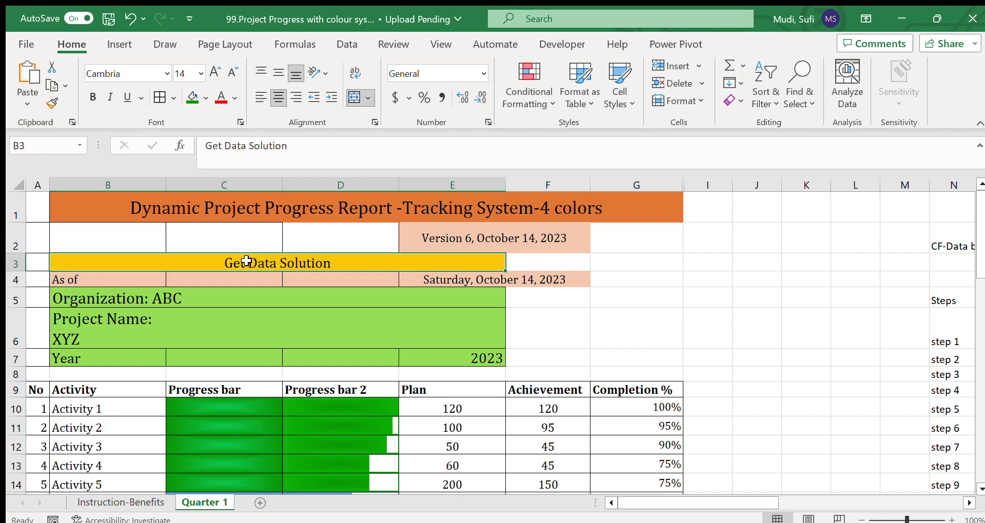
left_click(188, 210)
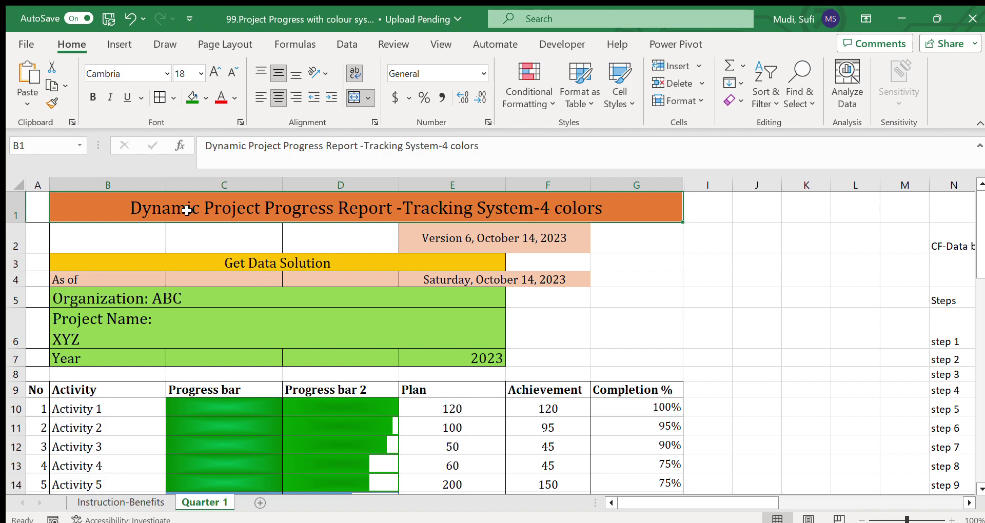
left_click_drag(979, 237, 970, 282)
left_click_drag(246, 238, 233, 472)
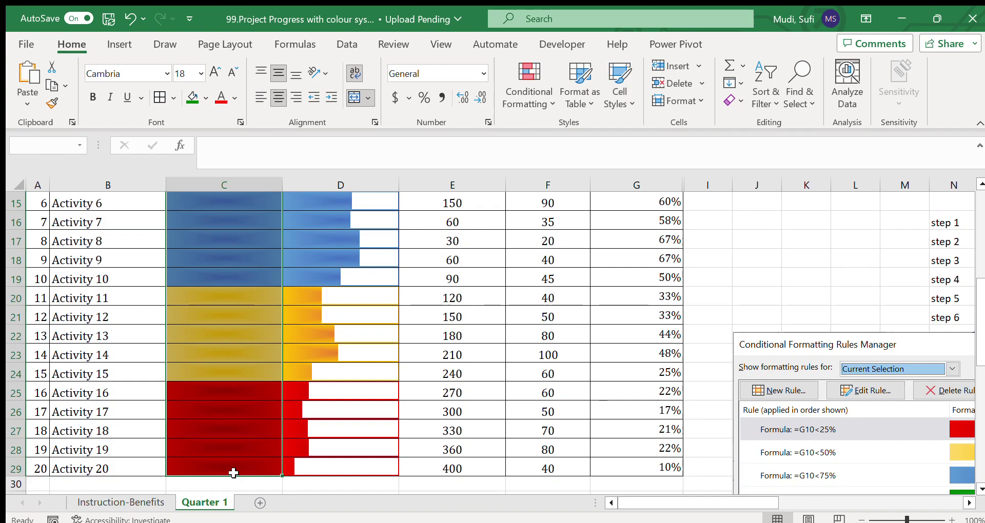
left_click_drag(980, 316, 980, 227)
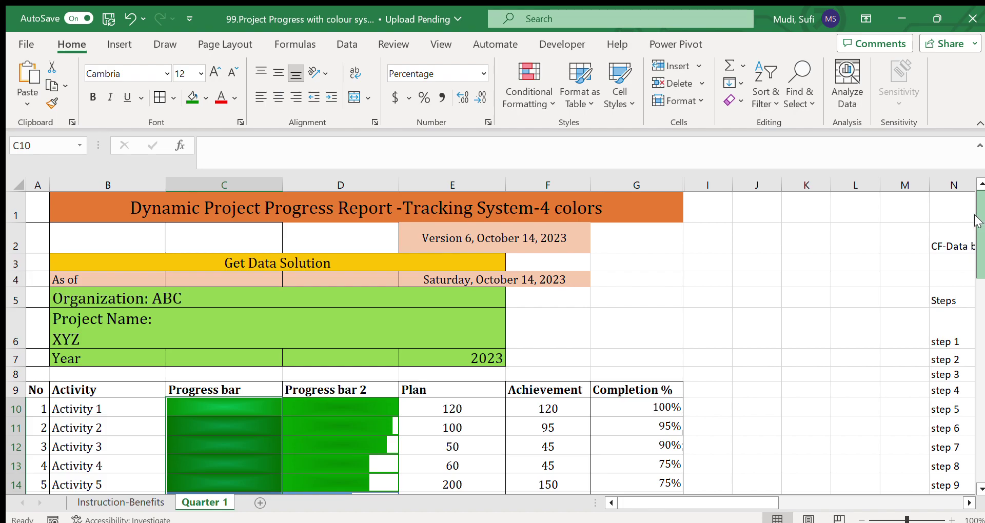
left_click(126, 301)
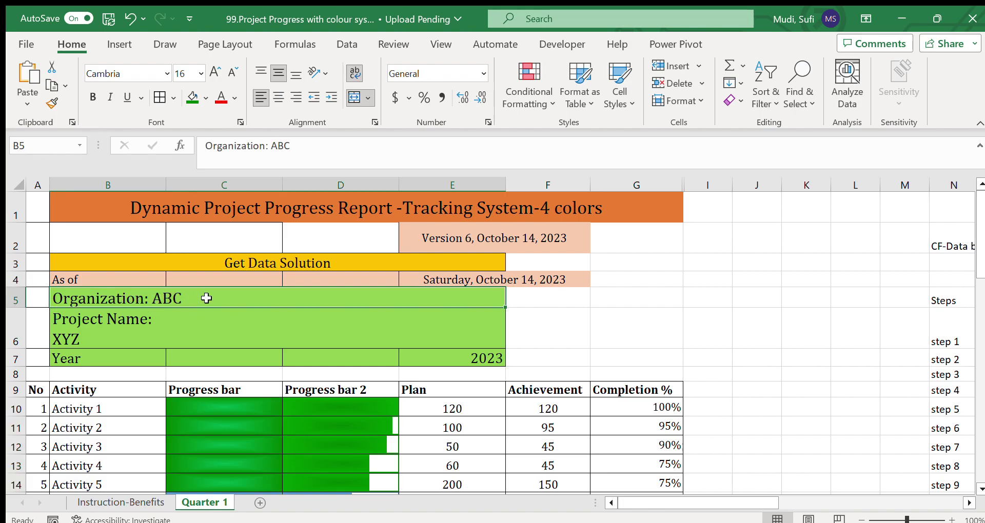
left_click(132, 332)
left_click(235, 327)
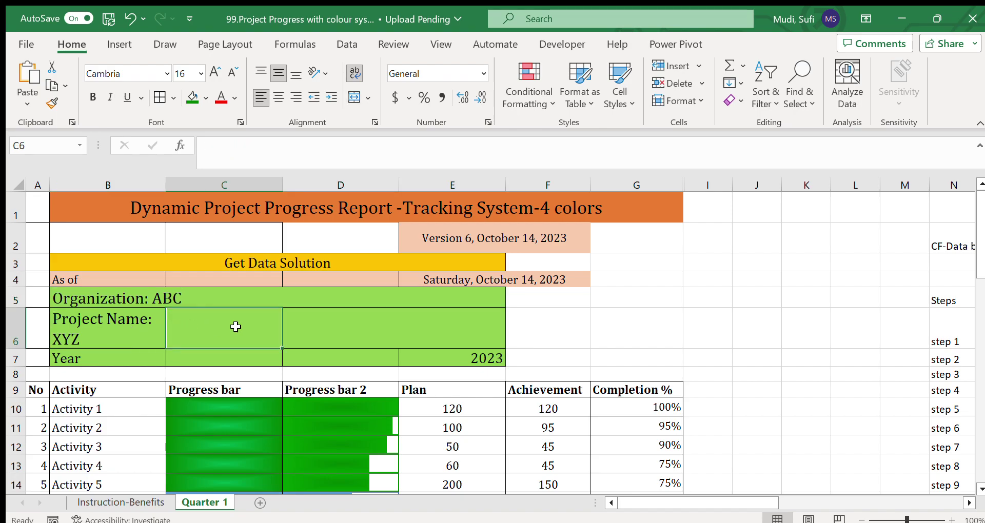
left_click(467, 360)
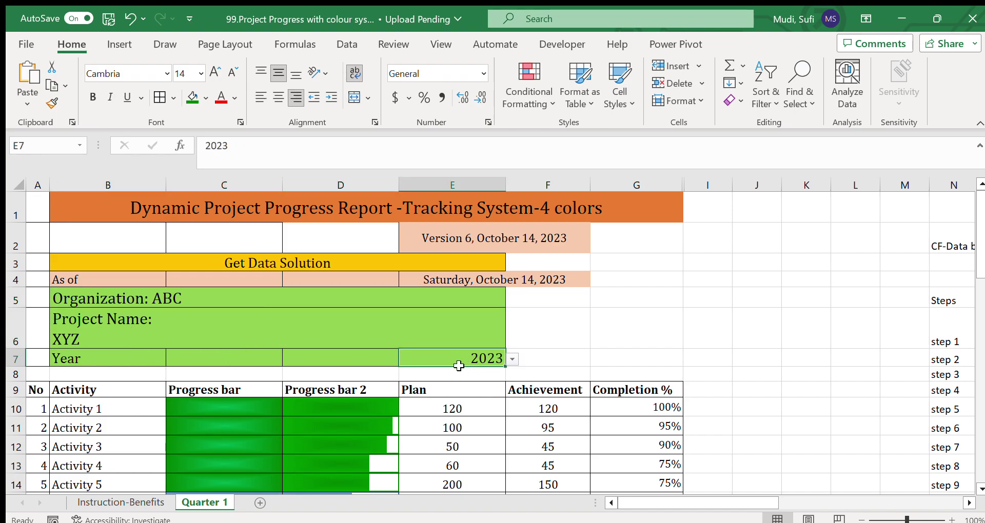
Examine the Progress bar, Progress bar 2 and Completion % columns across the activity rows
left_click_drag(195, 411, 216, 457)
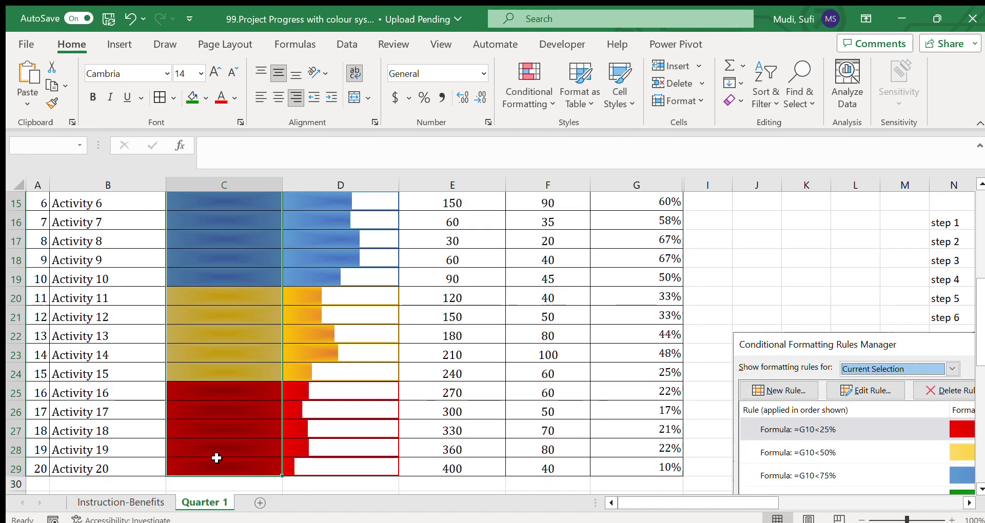
left_click_drag(979, 309, 975, 252)
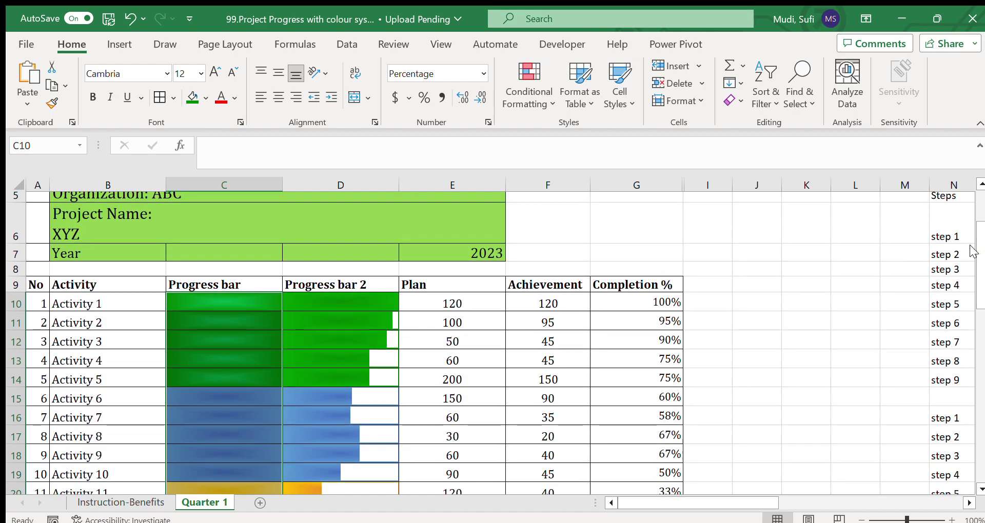
left_click_drag(652, 303, 650, 478)
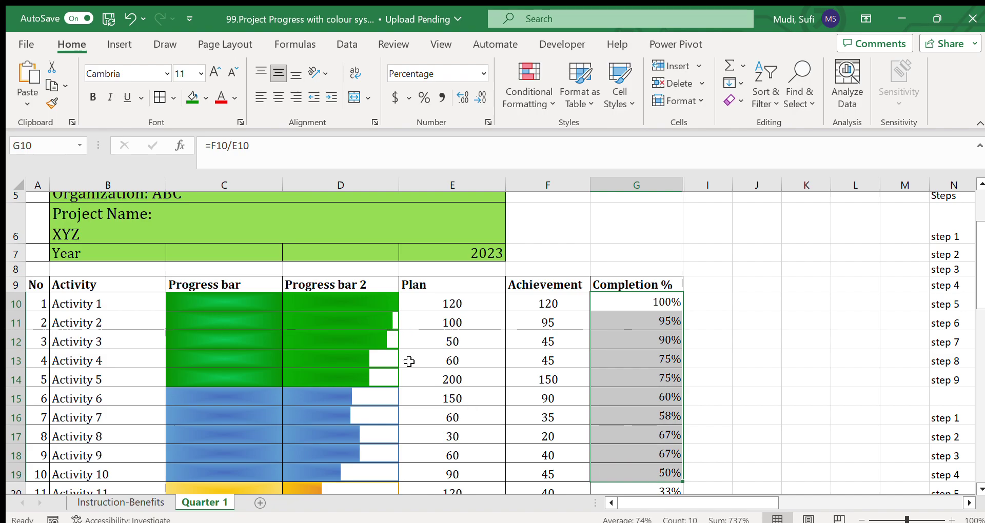
left_click_drag(355, 305, 349, 466)
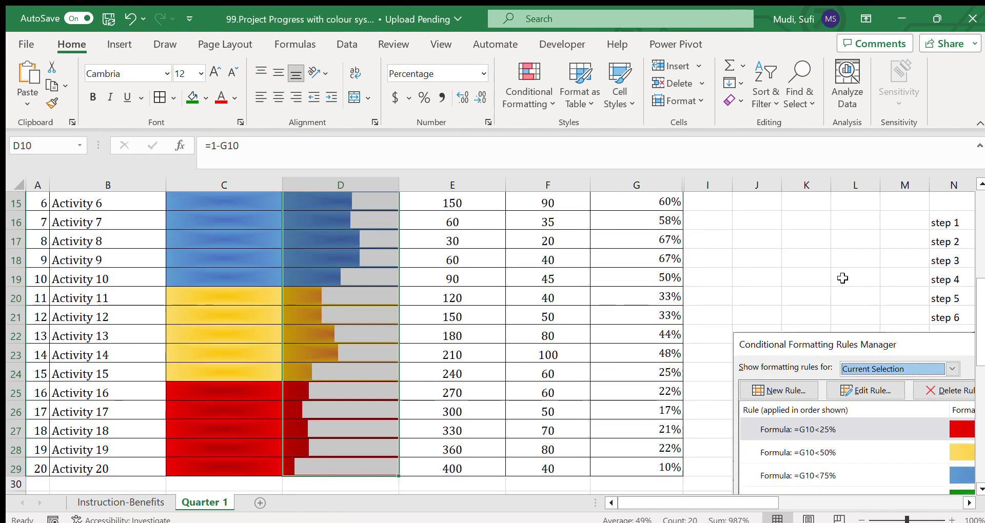
left_click_drag(979, 289, 975, 213)
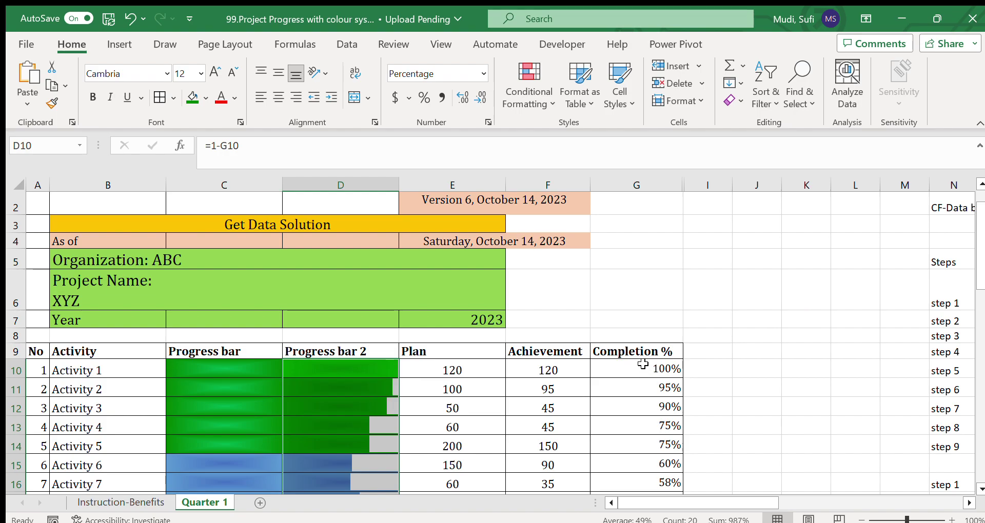
left_click_drag(643, 365, 645, 491)
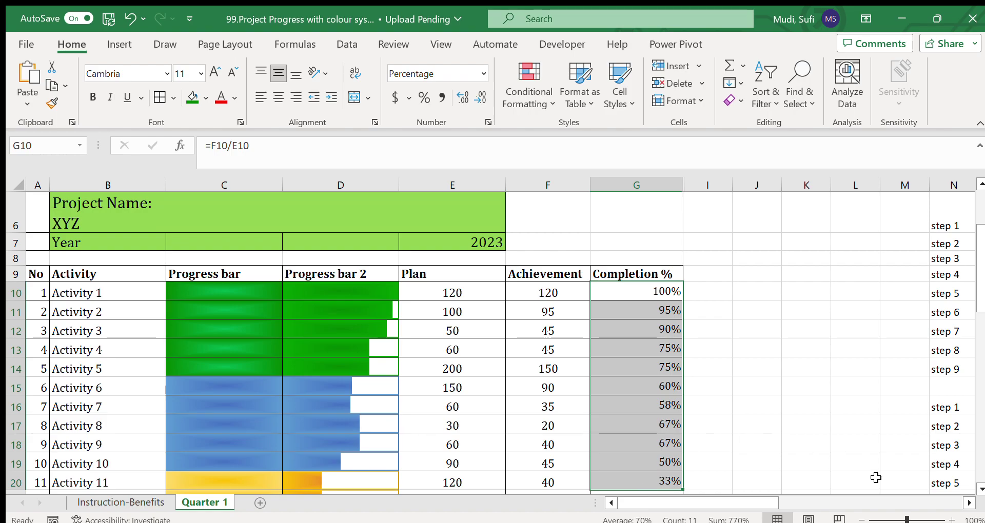
Review the Progress bar instructions in columns N and O, from step 1 through step 9
left_click(965, 504)
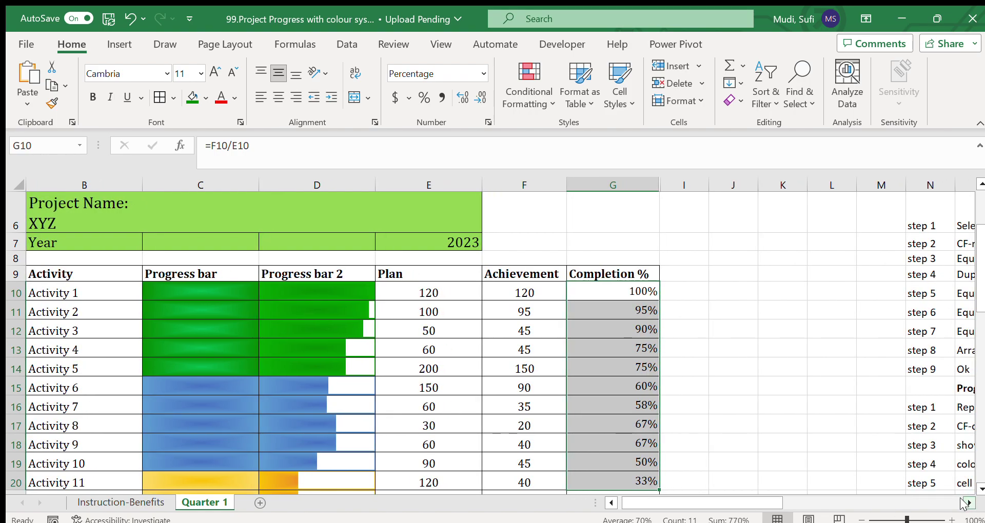
left_click(965, 504)
left_click(965, 504)
left_click(964, 504)
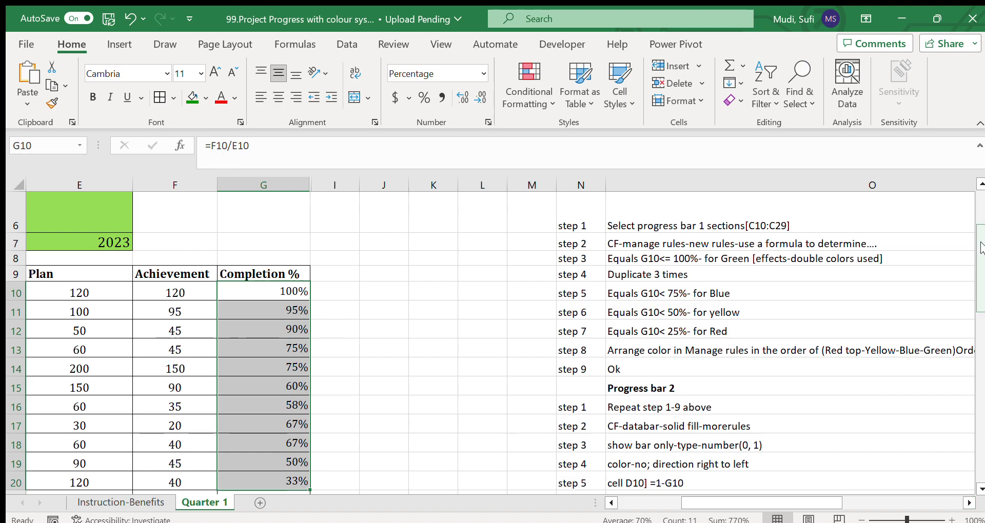
left_click(981, 206)
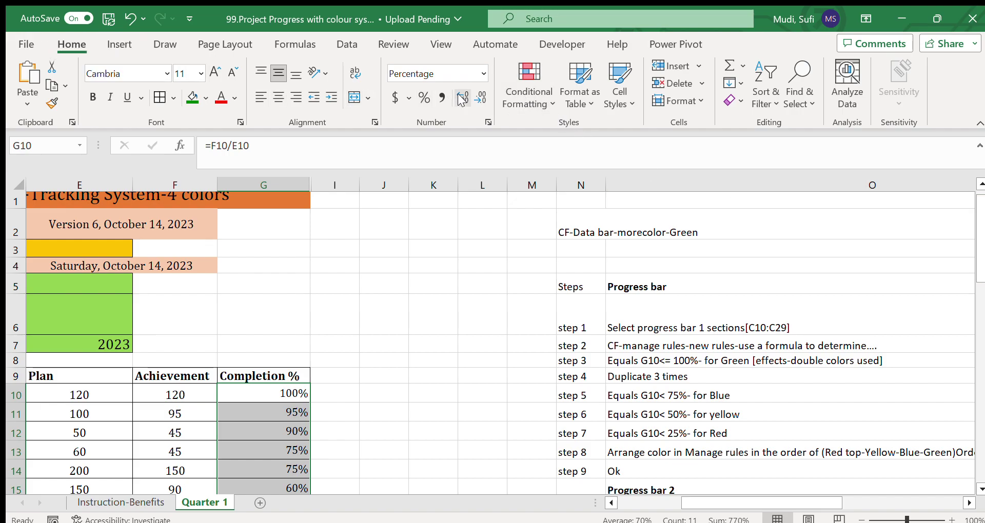
left_click(656, 283)
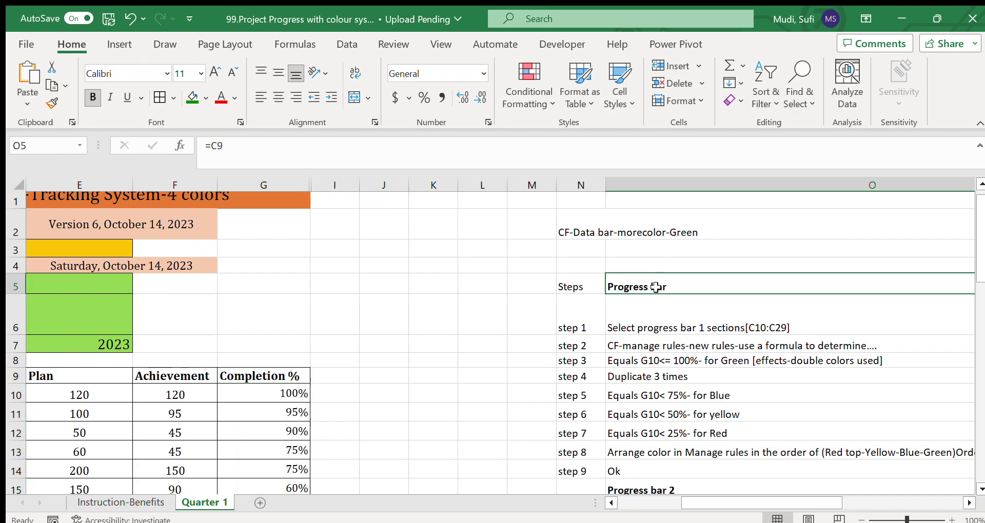
left_click(654, 319)
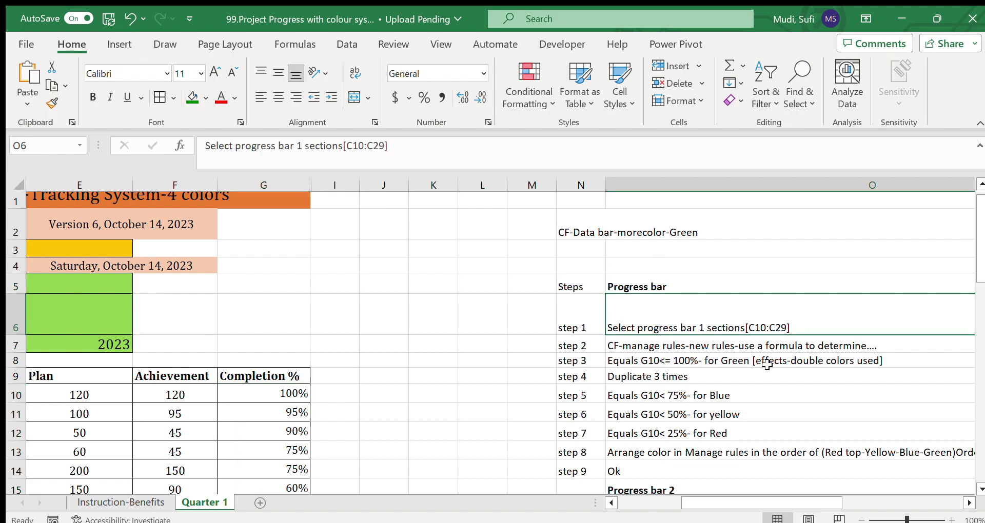
left_click_drag(584, 325, 655, 469)
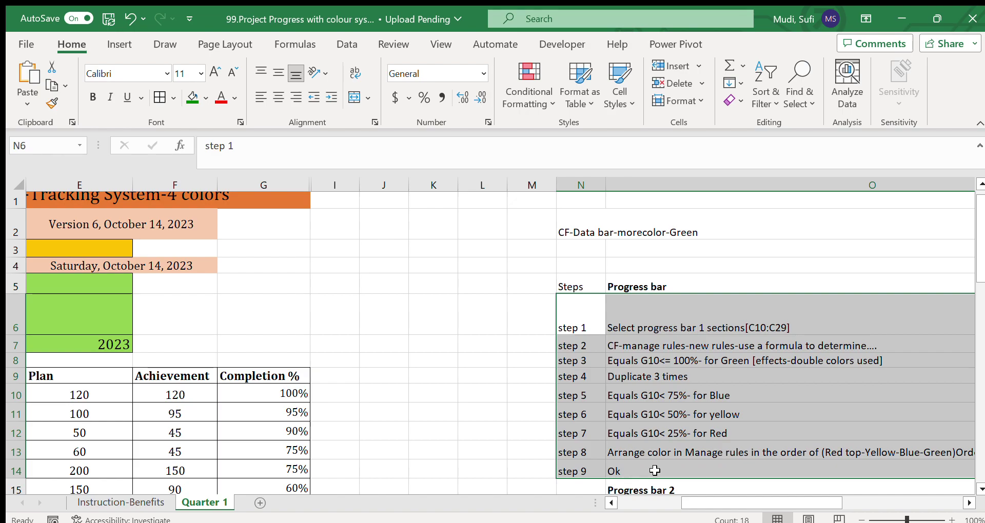
left_click(655, 324)
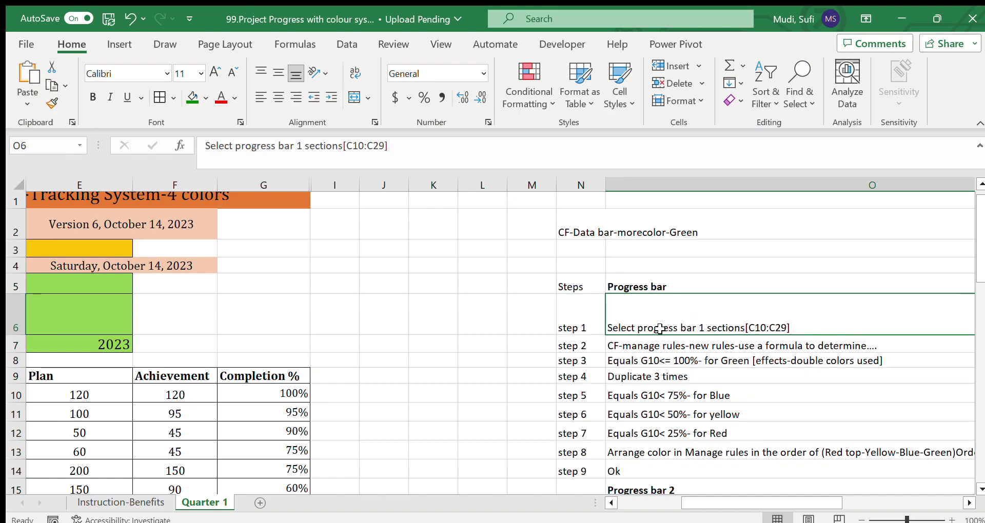
Select the Progress bar range C10:C29 in the activity table
left_click(612, 502)
left_click(611, 503)
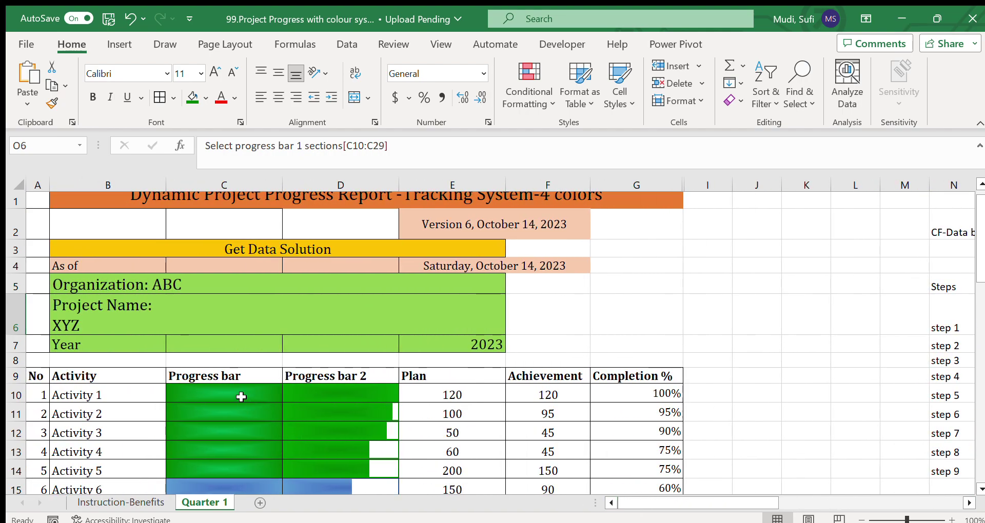
left_click(241, 396)
left_click_drag(242, 429, 220, 447)
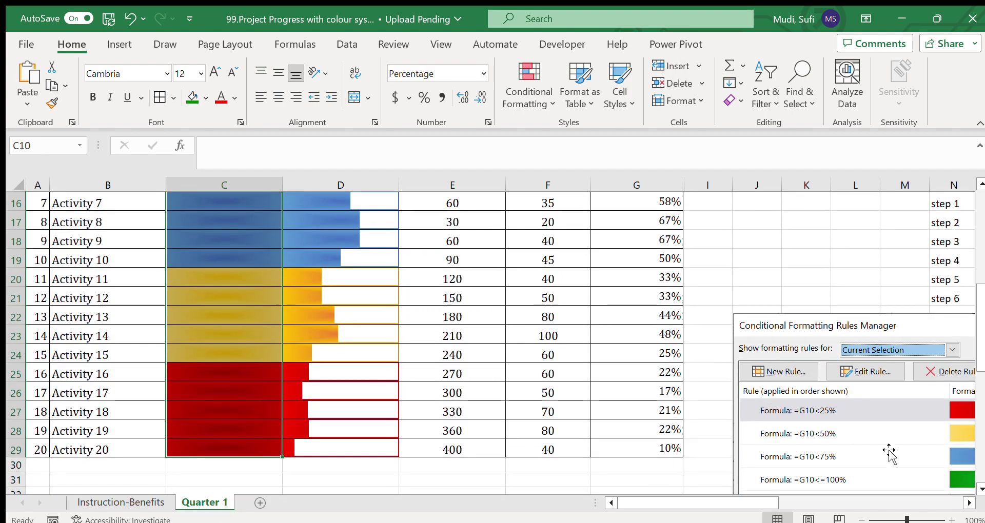
Read instruction steps 2 to 7 on creating the formula rule, duplicating it and setting the thresholds for each colour
scroll(964, 503, "right", 5)
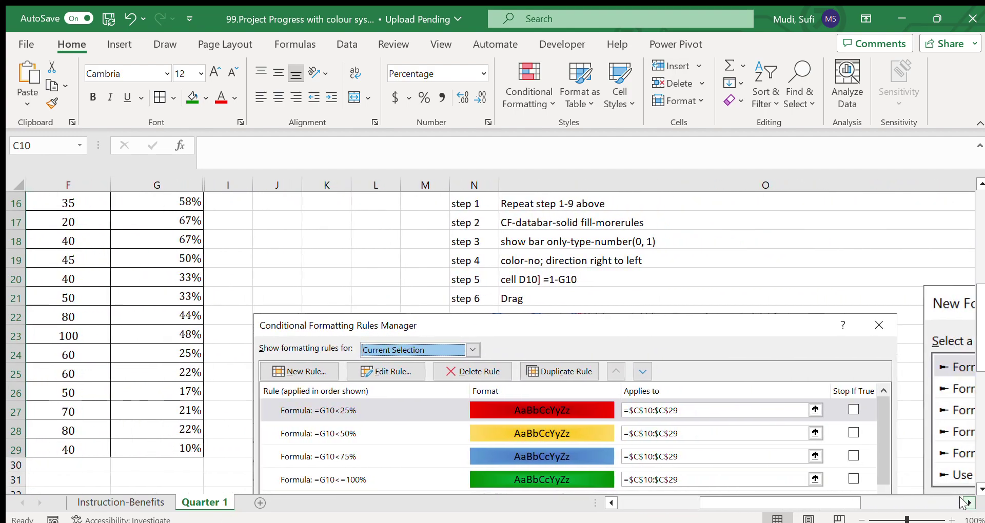
left_click_drag(980, 354, 978, 255)
left_click(510, 360)
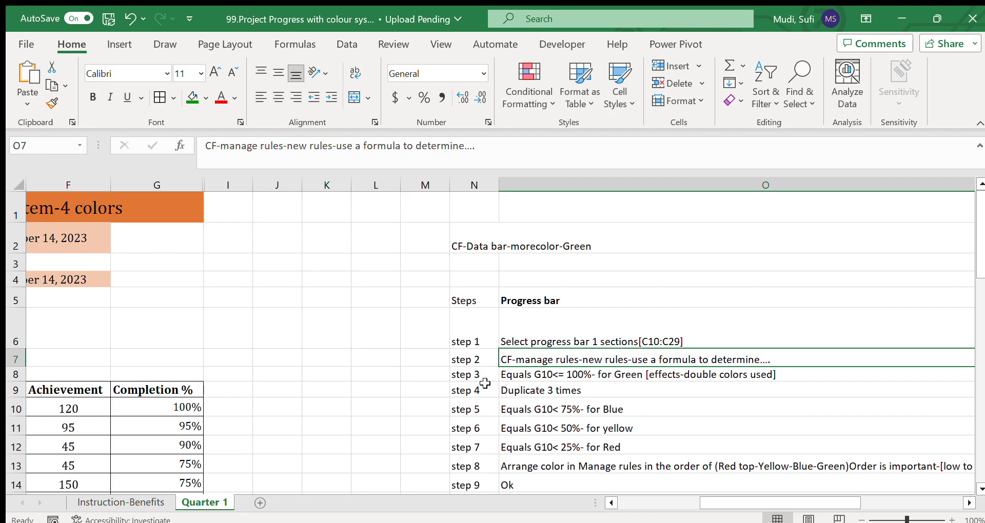
left_click(512, 376)
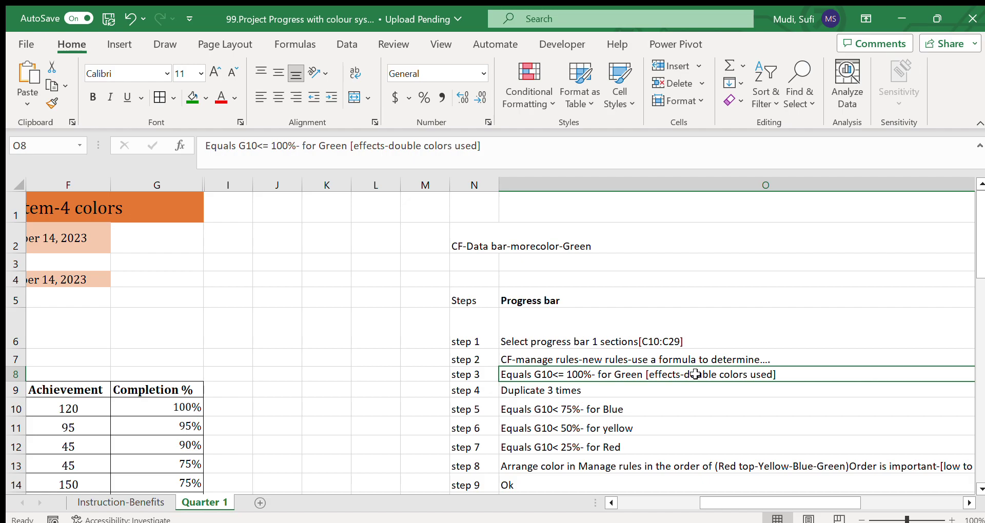
left_click_drag(556, 389, 549, 444)
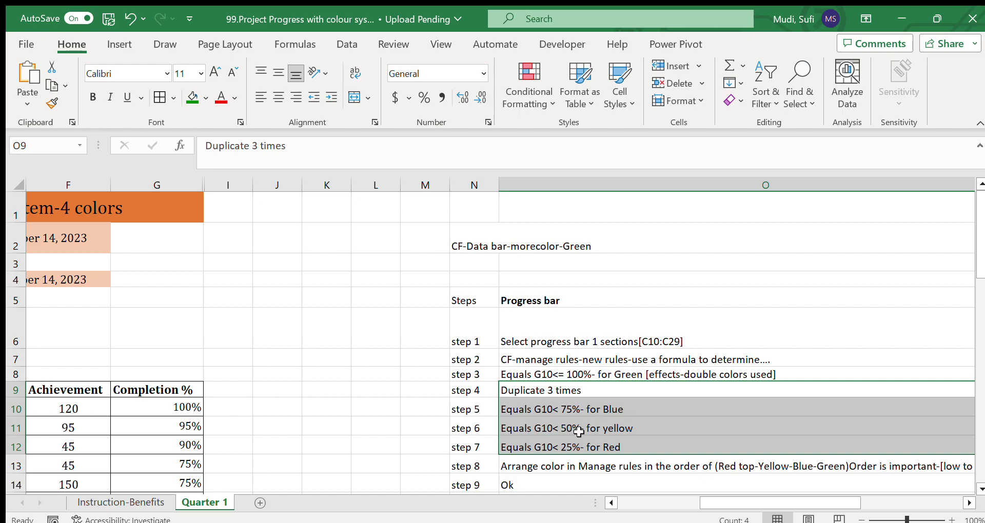
left_click(639, 429)
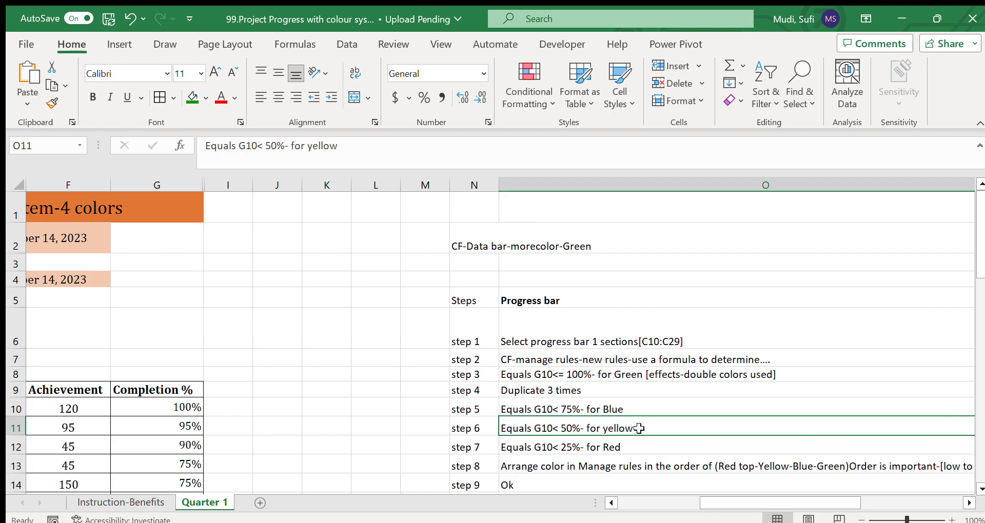
left_click(547, 449)
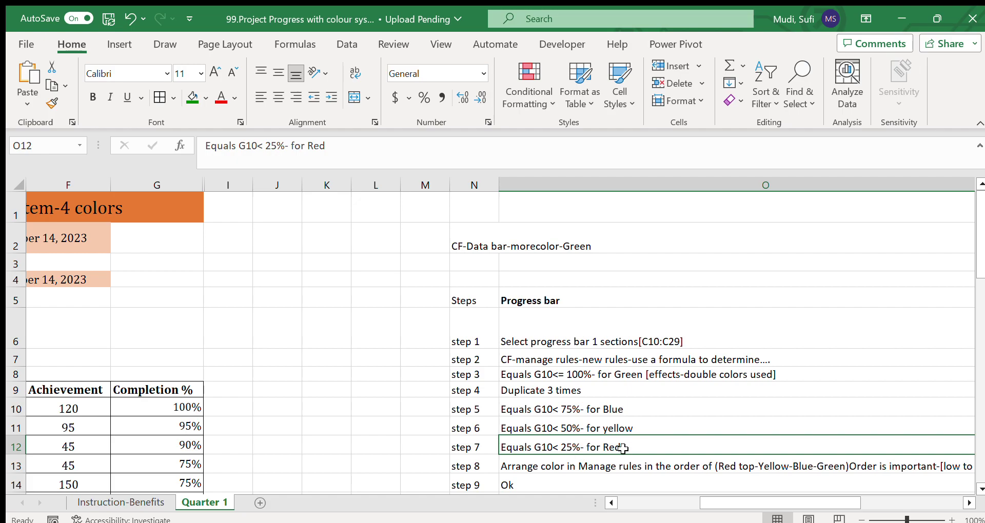
Read the full text of instruction step 8 in O13 about the order of the colour rules
scroll(979, 487, "down", 1)
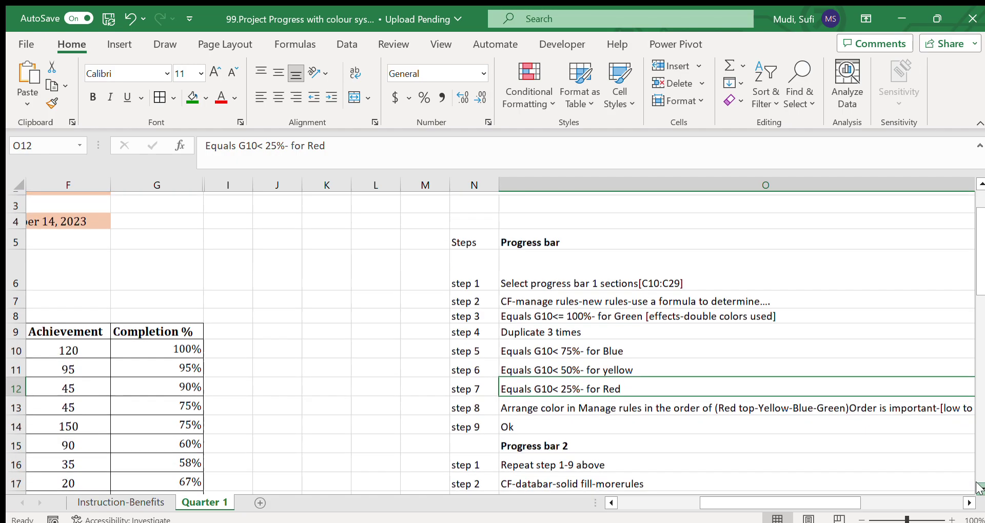
scroll(980, 486, "down", 1)
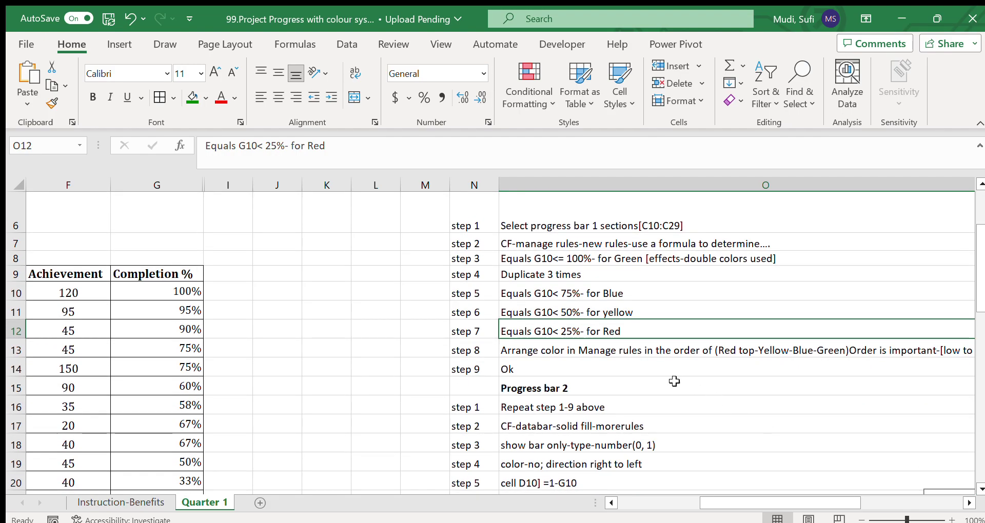
left_click(641, 351)
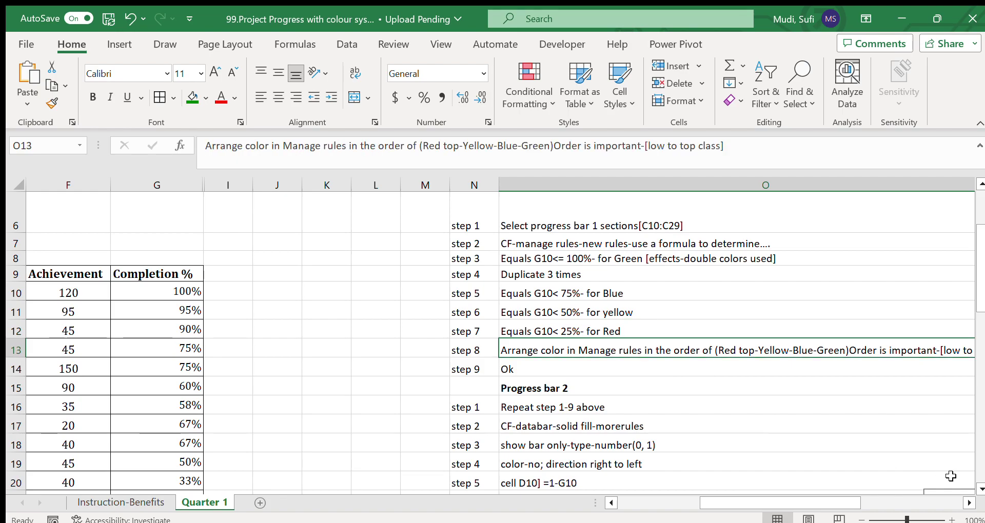
left_click(969, 503)
left_click(967, 503)
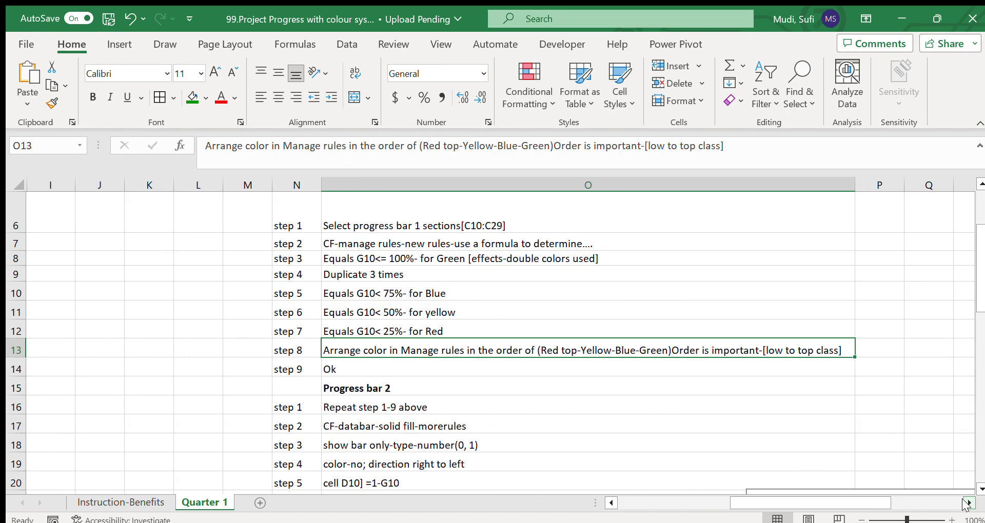
Examine the Conditional Formatting Rules Manager reference picture below the instructions and return to the activity table
left_click(980, 489)
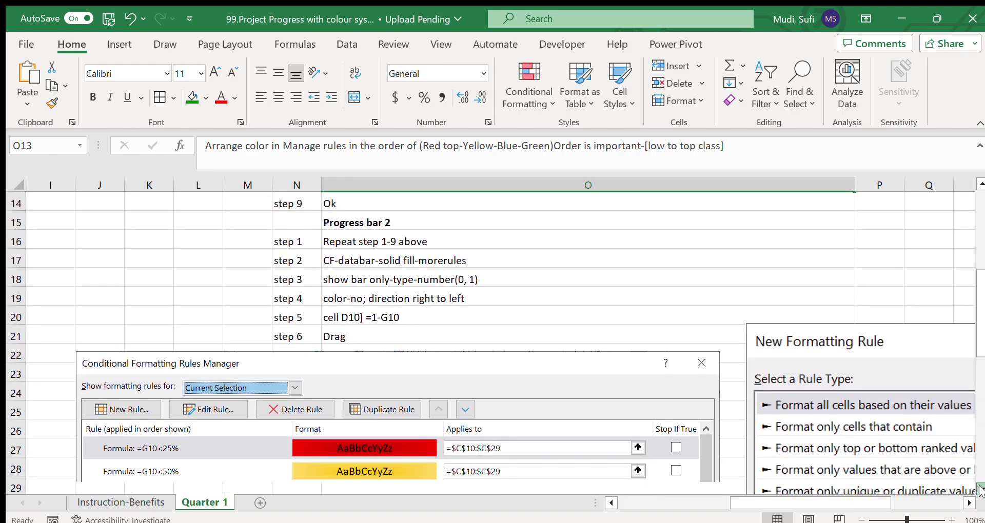
left_click(980, 490)
left_click(981, 489)
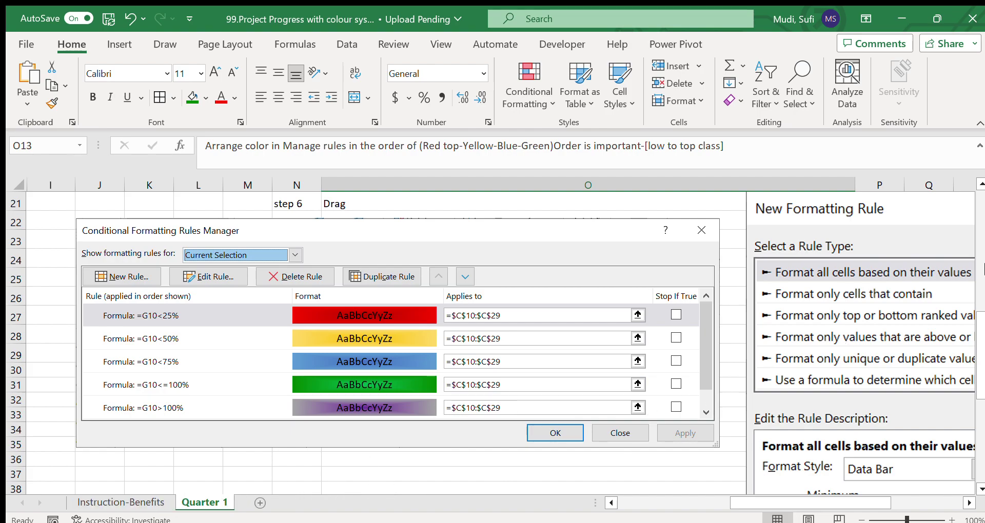
left_click_drag(732, 495, 618, 495)
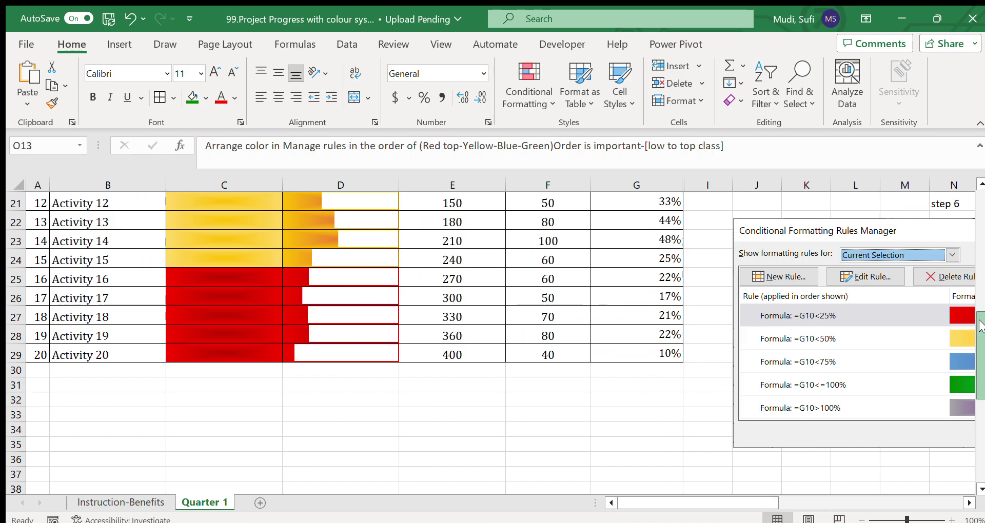
Select the Progress bar 2 range D10:D29 in the activity table
scroll(563, 301, "up", 5)
left_click_drag(354, 280, 345, 467)
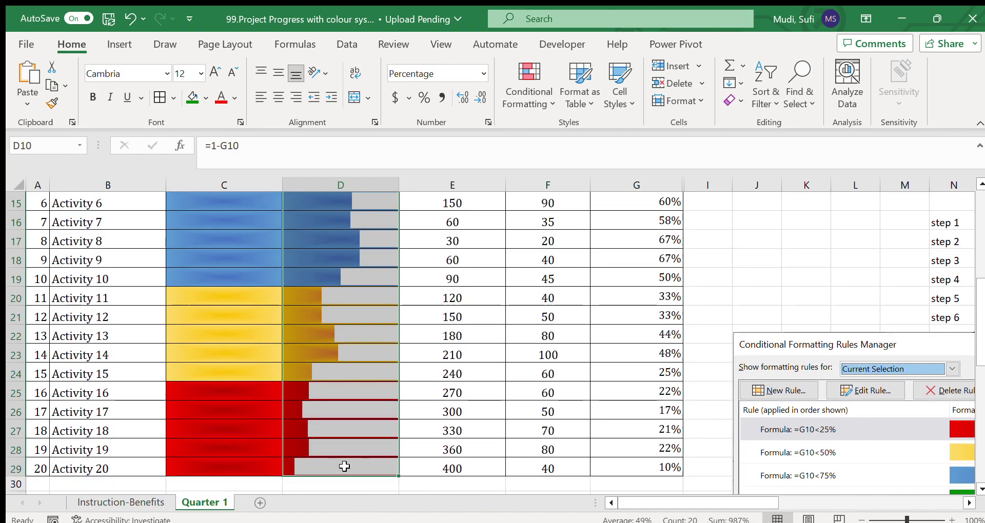
Read the first two Progress bar 2 instructions in O16 and O17, including the steps 1 to 9 that are repeated
left_click(969, 503)
left_click(969, 504)
left_click(969, 503)
left_click(969, 503)
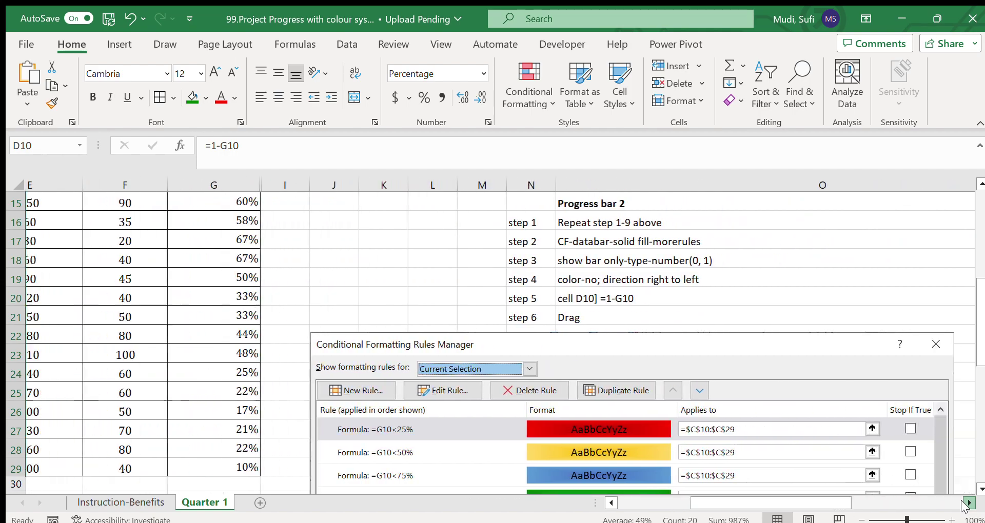
left_click(969, 504)
left_click(969, 503)
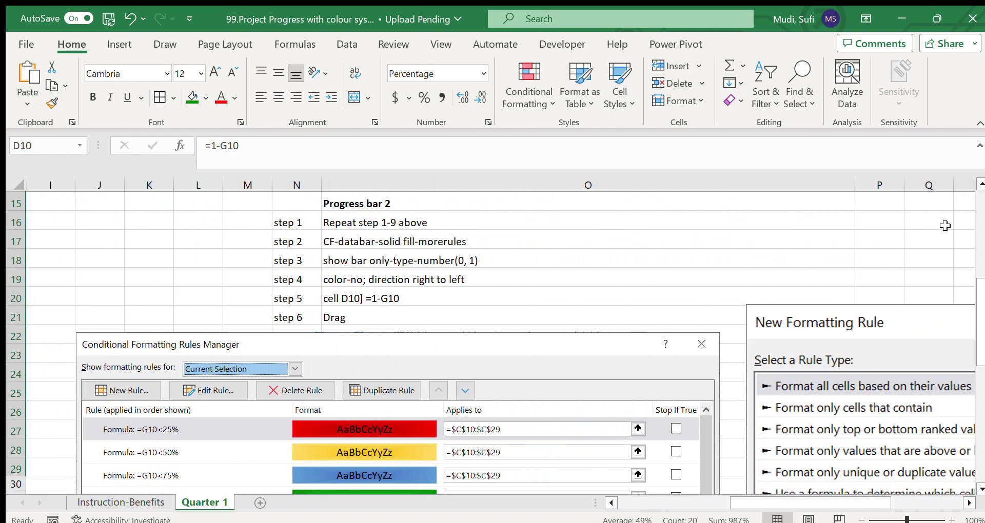
left_click(451, 229)
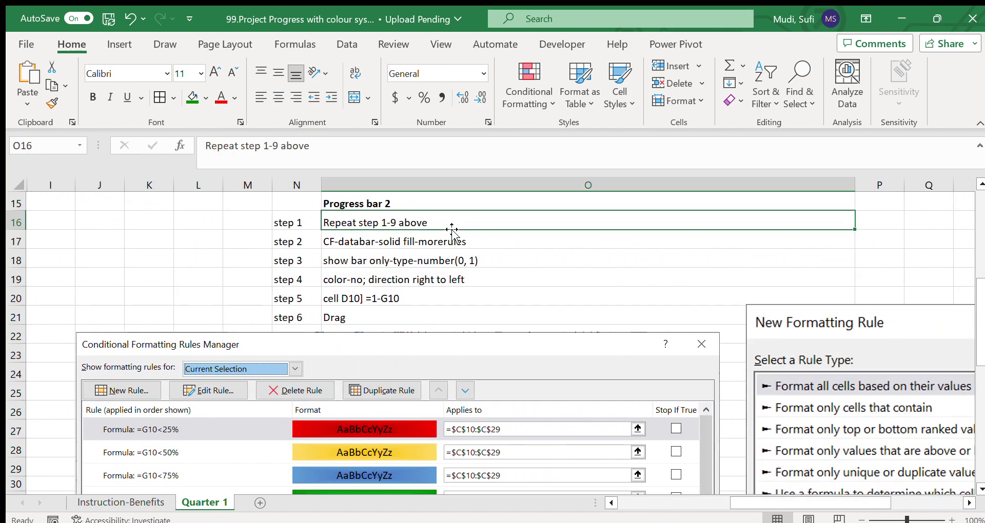
left_click(298, 228)
left_click(380, 217)
left_click_drag(979, 313, 965, 272)
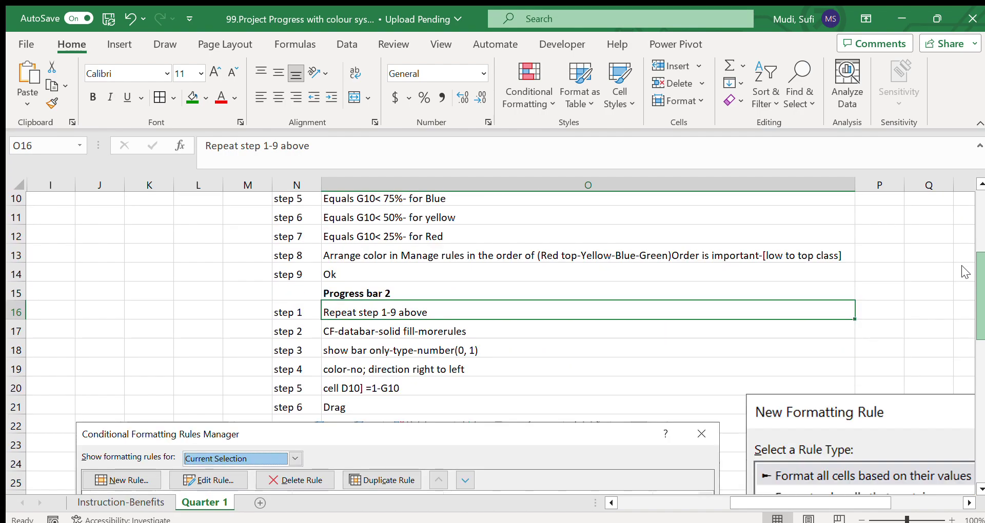
left_click(364, 332)
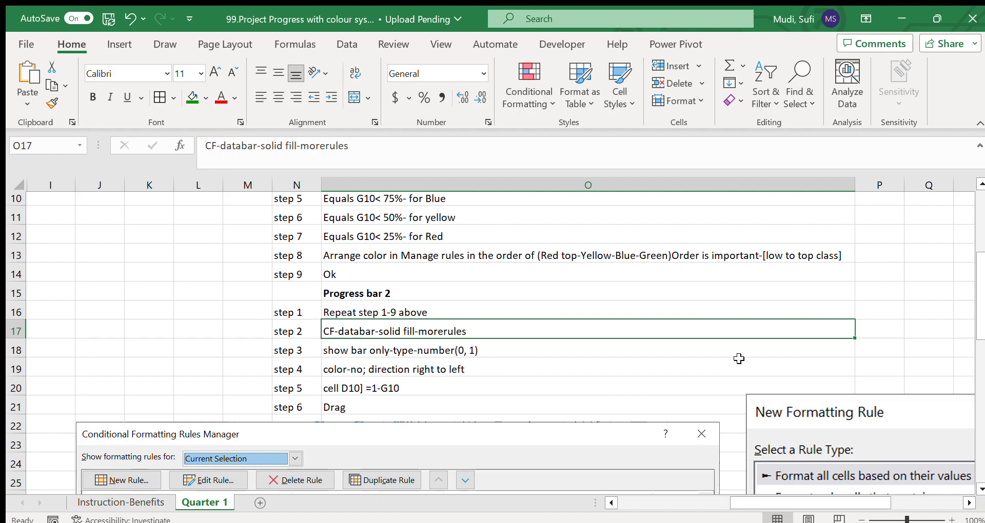
Examine the New Formatting Rule reference picture for the data bar's value, fill, border and direction settings
left_click(968, 503)
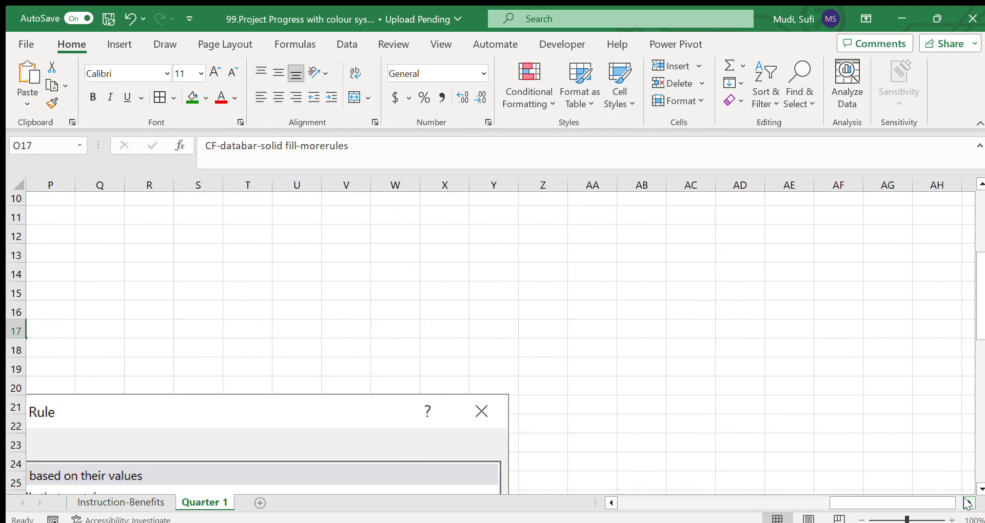
left_click(611, 503)
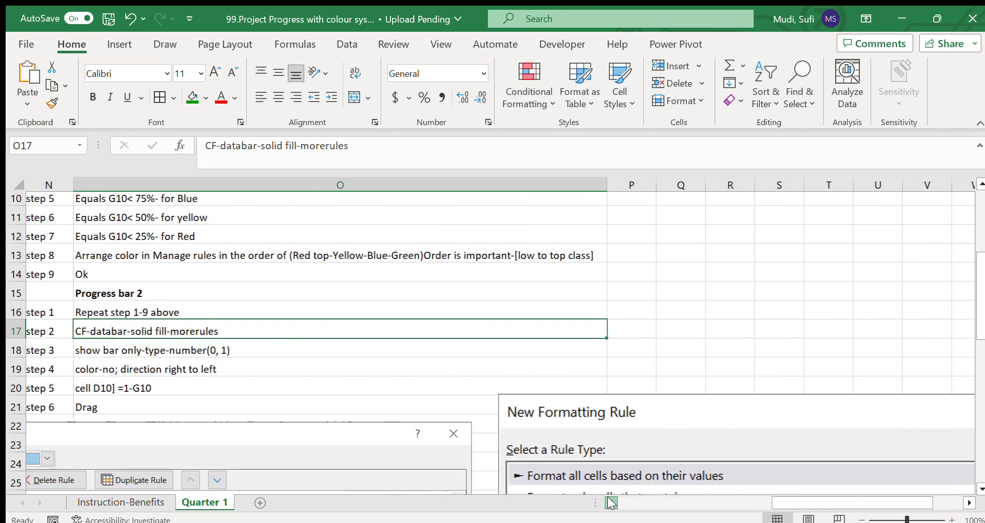
left_click(979, 489)
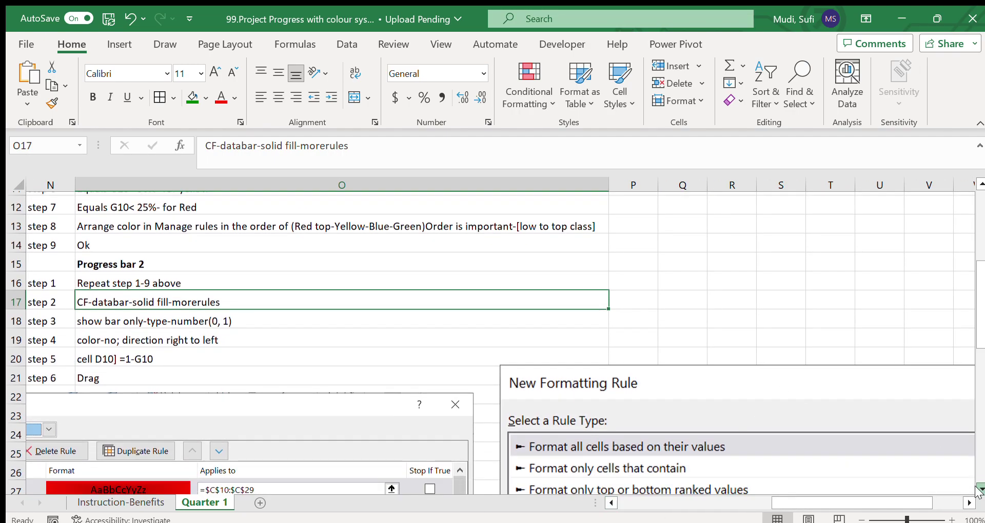
left_click(979, 490)
left_click(979, 489)
left_click(979, 489)
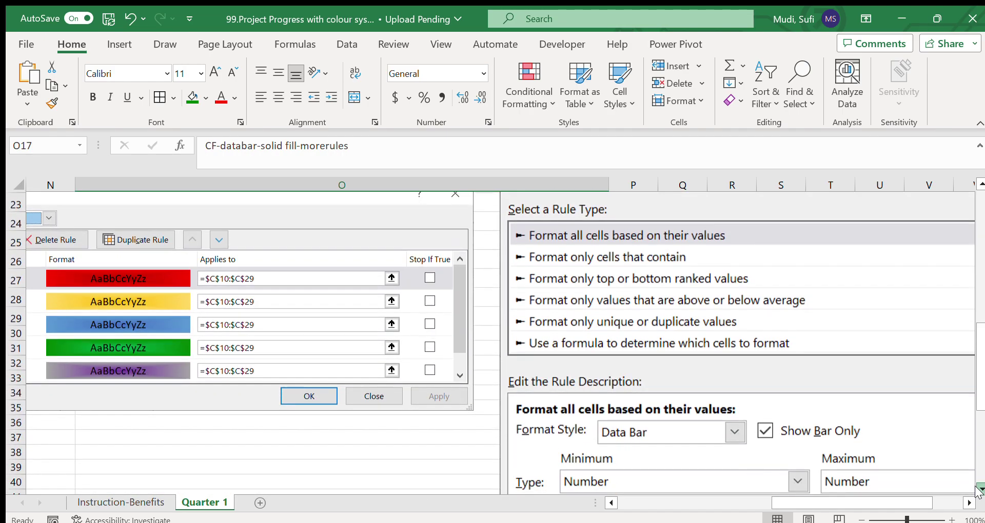
left_click(979, 489)
left_click(979, 489)
left_click(980, 489)
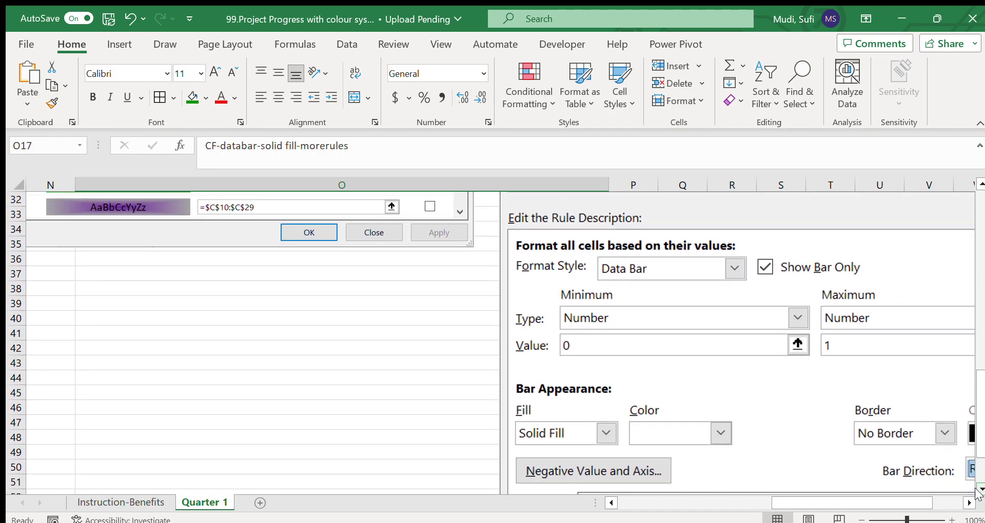
left_click(969, 503)
left_click(969, 503)
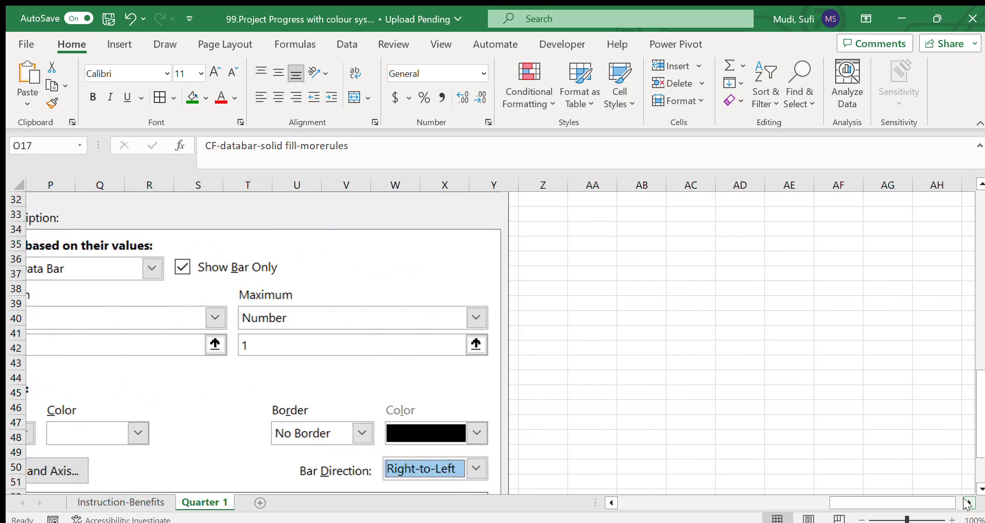
left_click(611, 503)
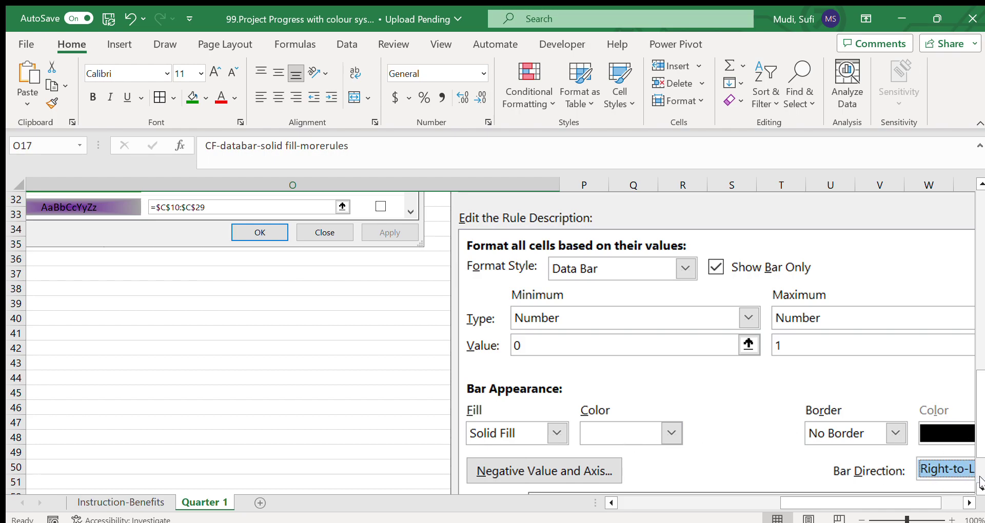
left_click(968, 504)
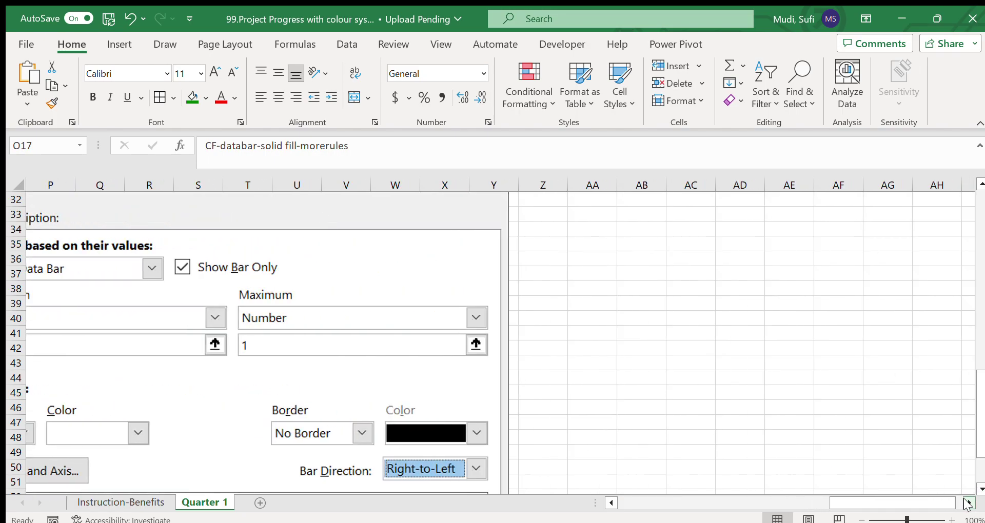
left_click(611, 503)
left_click(611, 503)
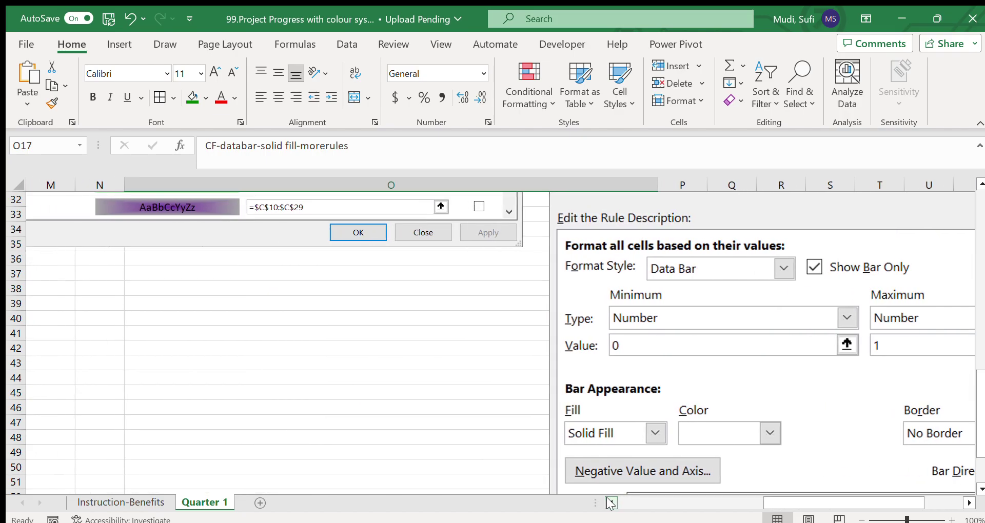
Read Progress bar 2 instruction steps 1 to 6, ending with the D10 formula and the fill-down step in O21
left_click_drag(979, 388, 963, 253)
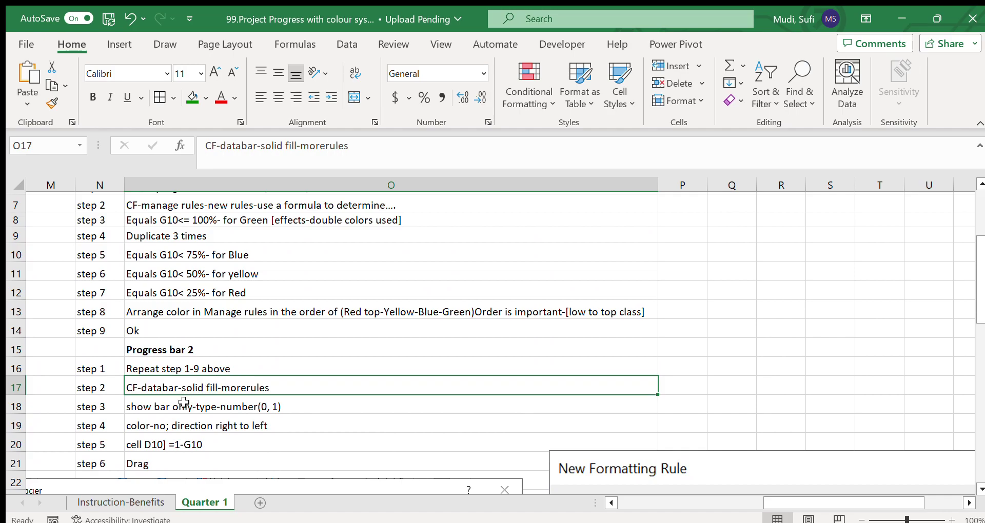
left_click_drag(167, 368, 161, 455)
left_click(147, 445)
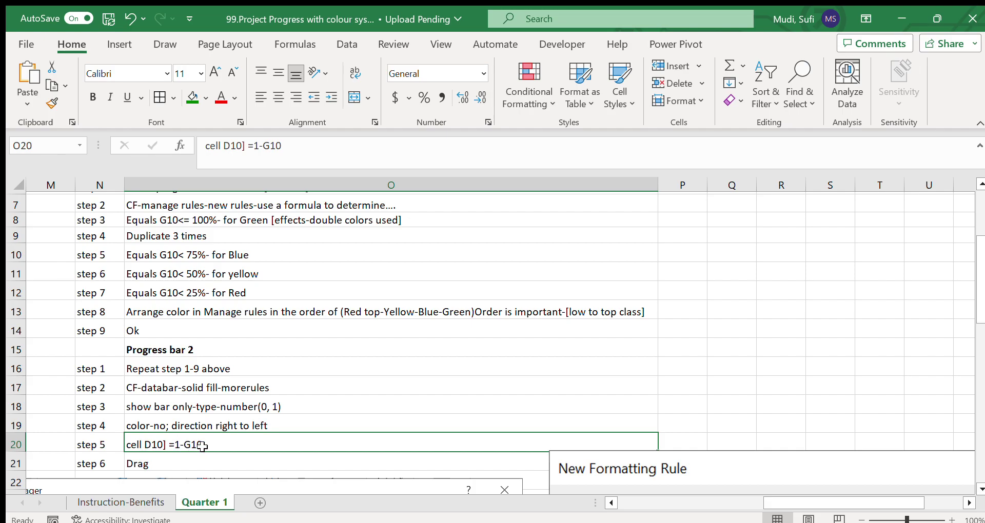
left_click(149, 464)
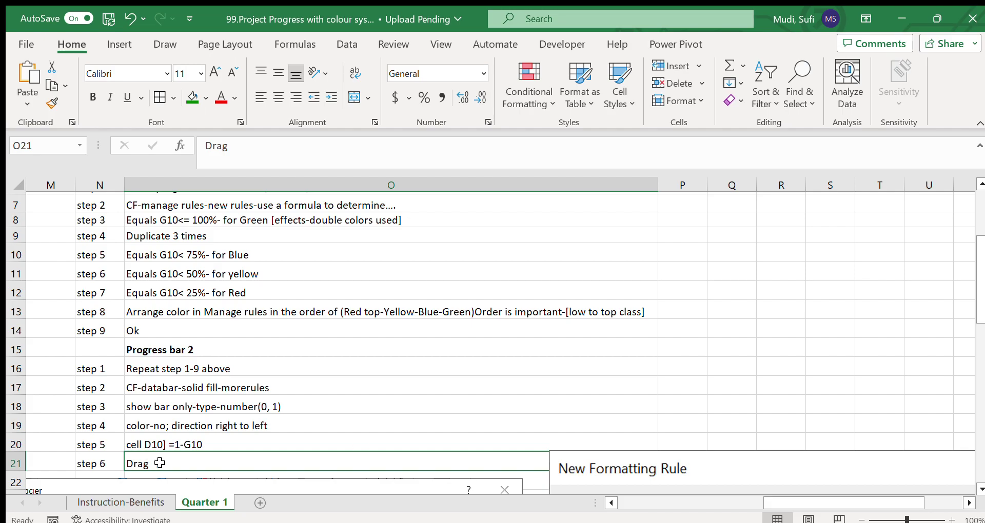
Check the formulas in Progress bar 2 cells such as D10, D12 and D15 and review the bars down to Activity 20
left_click(606, 503)
left_click_drag(607, 503, 607, 503)
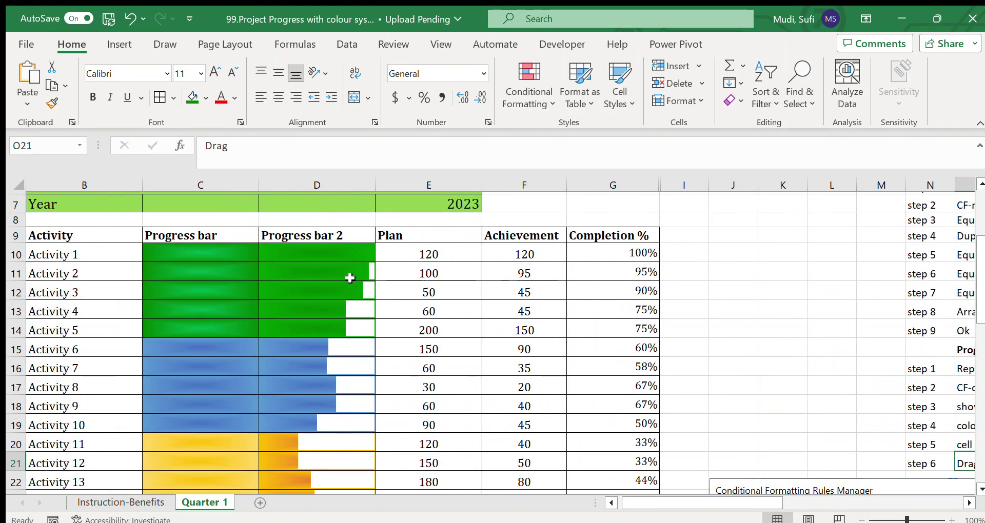
left_click(325, 251)
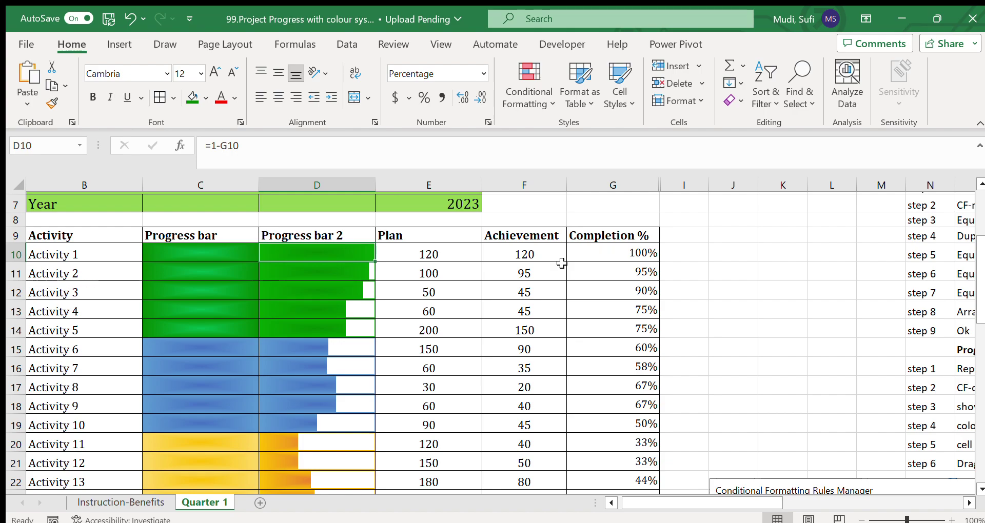
left_click(329, 394)
left_click(324, 295)
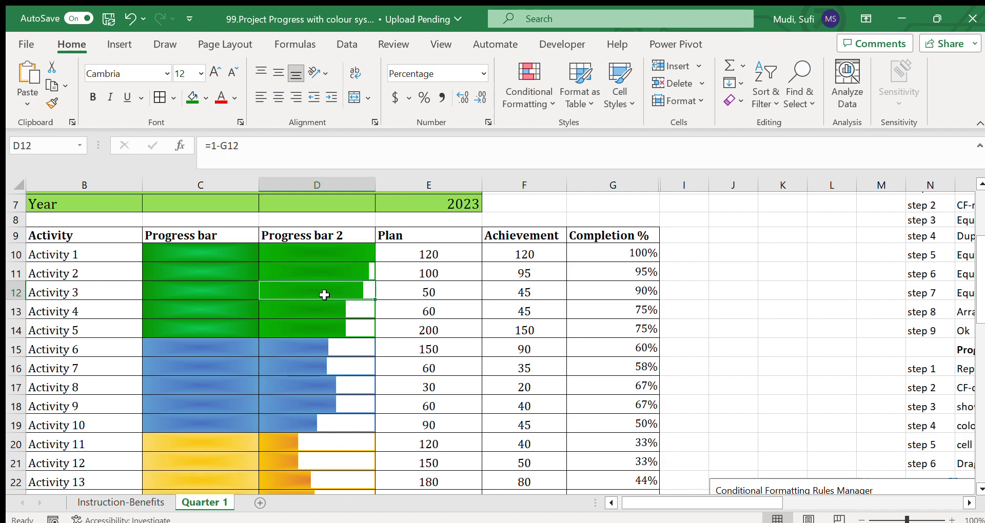
left_click(344, 347)
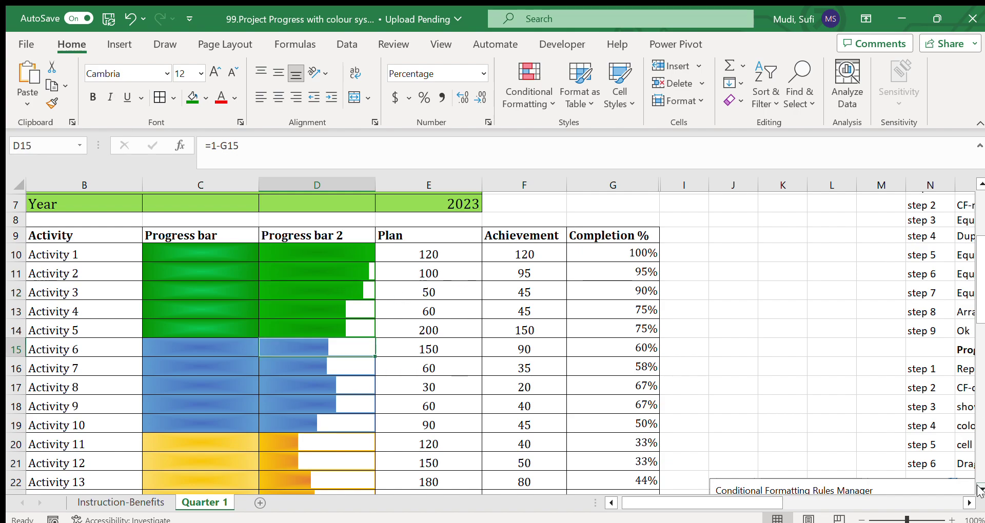
scroll(980, 490, "down", 3)
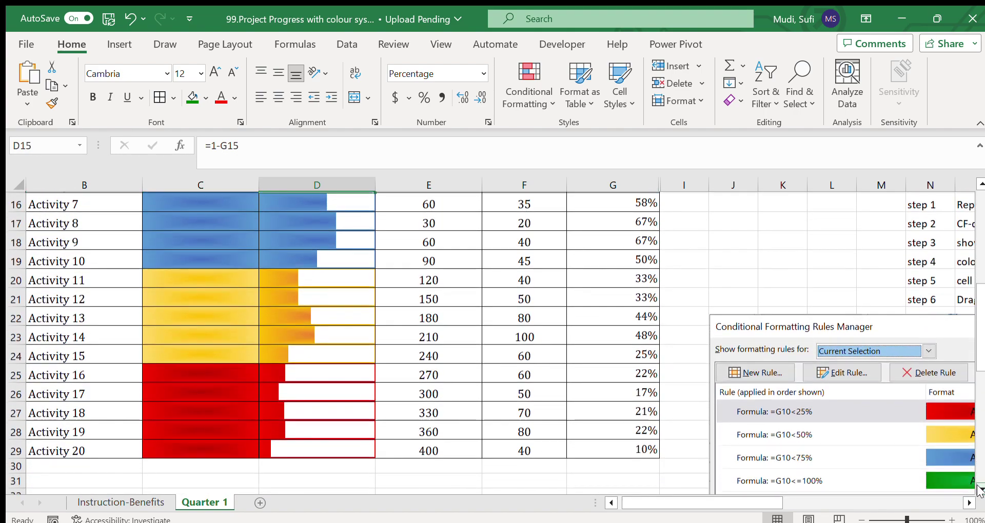
scroll(980, 490, "down", 2)
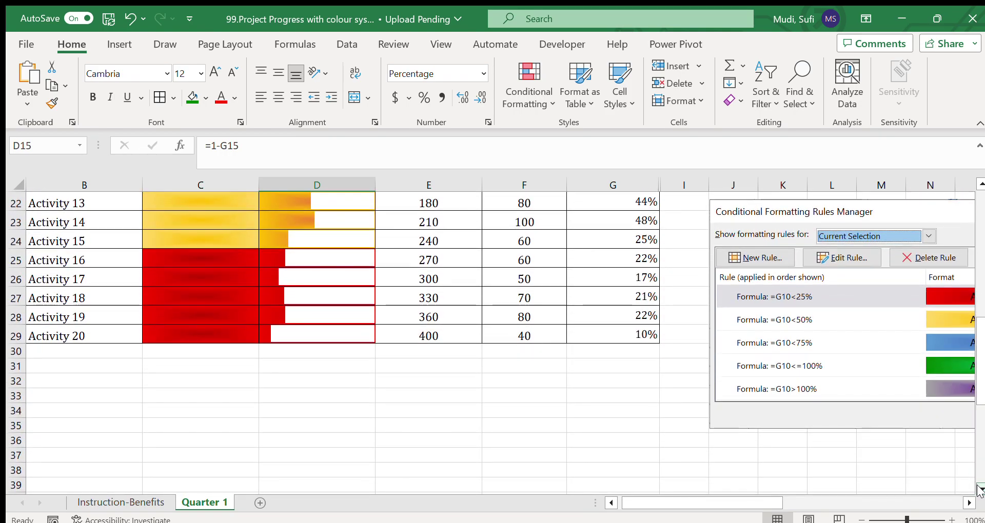
Review the user instructions in B4:B18 of the Instruction-Benefits sheet
left_click(145, 503)
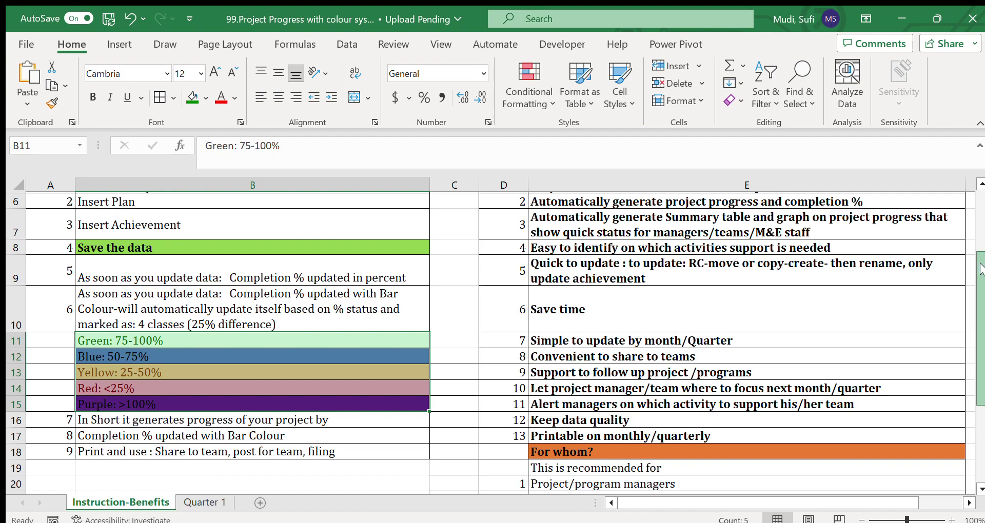
scroll(977, 220, "up", 2)
left_click_drag(248, 254, 255, 472)
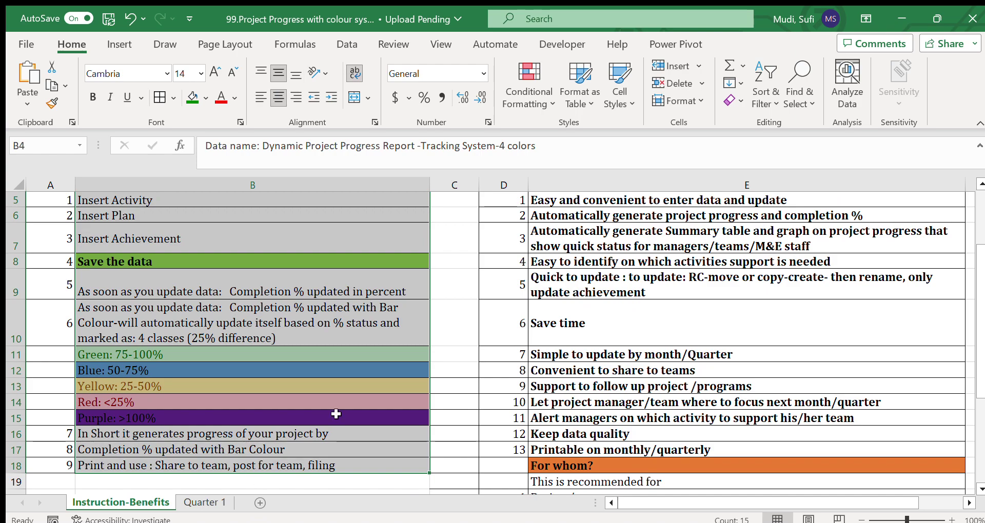
left_click_drag(982, 326, 981, 236)
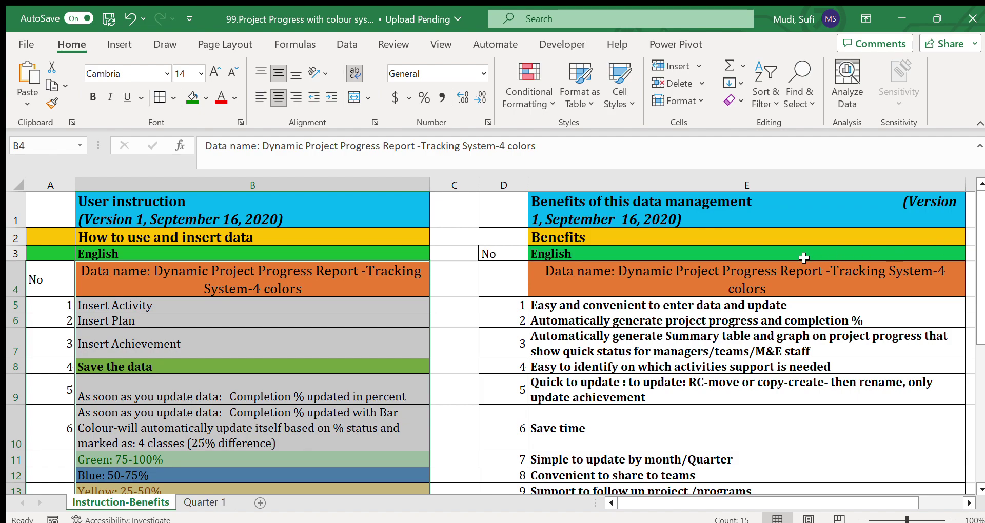
Review the Benefits list in column E from its heading in E4, returning to the first benefit in E5
left_click(602, 284)
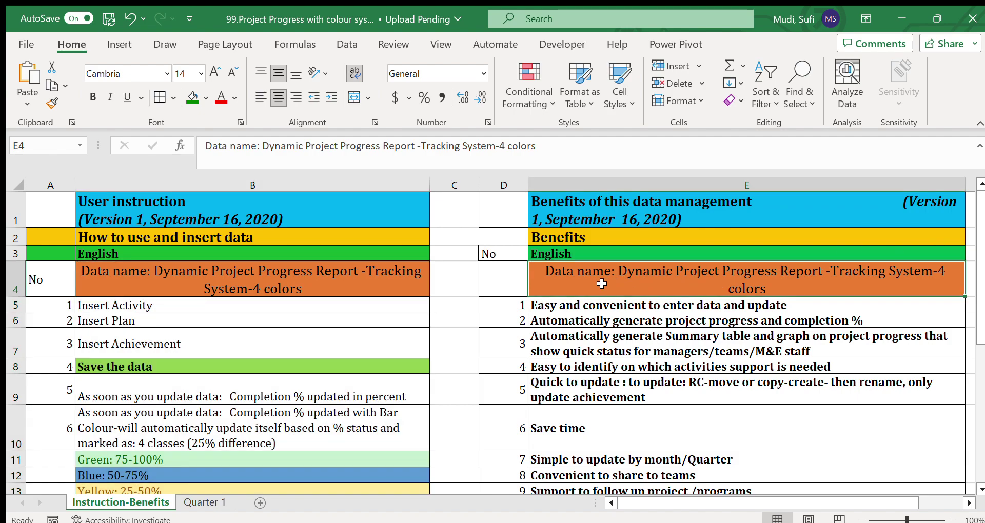
left_click_drag(556, 310, 560, 453)
scroll(745, 283, "up", 3)
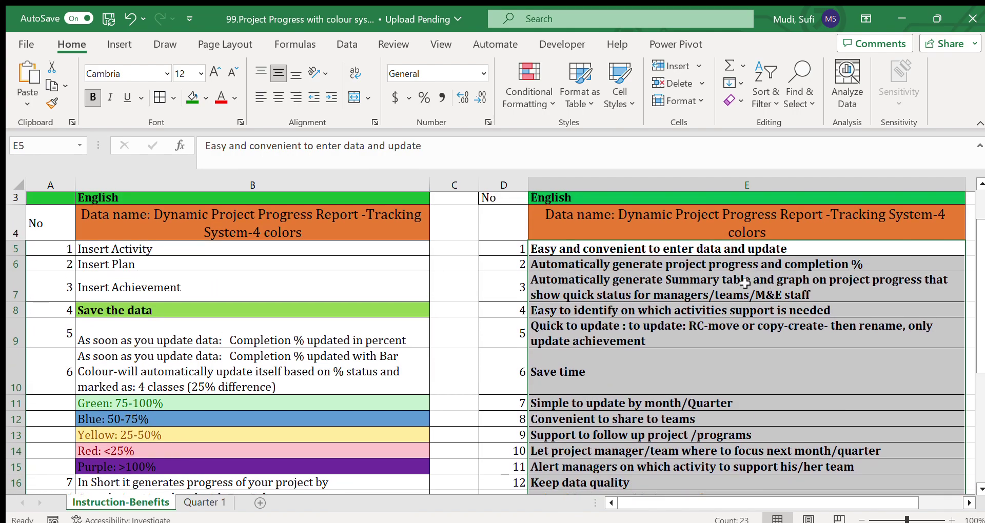
left_click(575, 252)
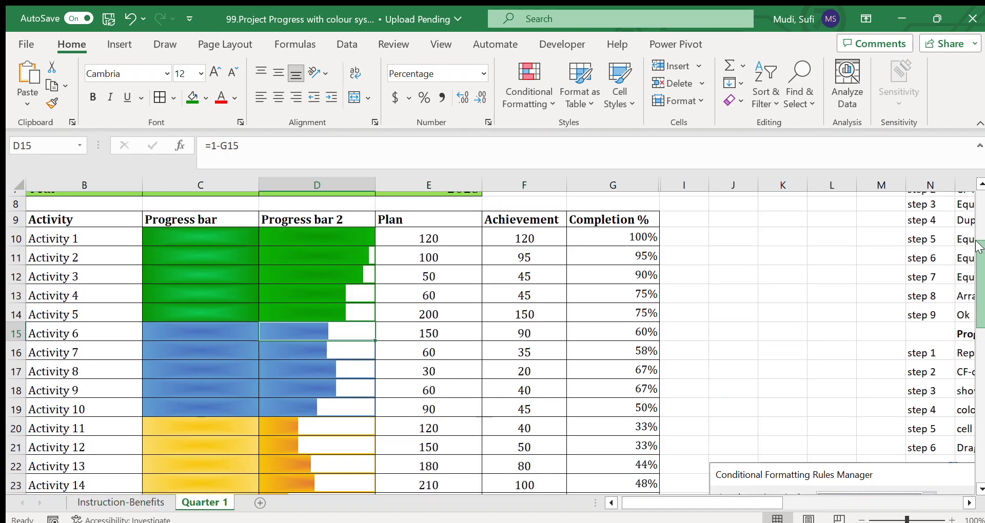
Review the Activity, Plan, Achievement, Progress bar and Completion % columns on the Quarter 1 sheet
left_click(91, 293)
left_click(85, 462, "shift")
left_click_drag(435, 291, 446, 482)
left_click_drag(517, 290, 530, 467)
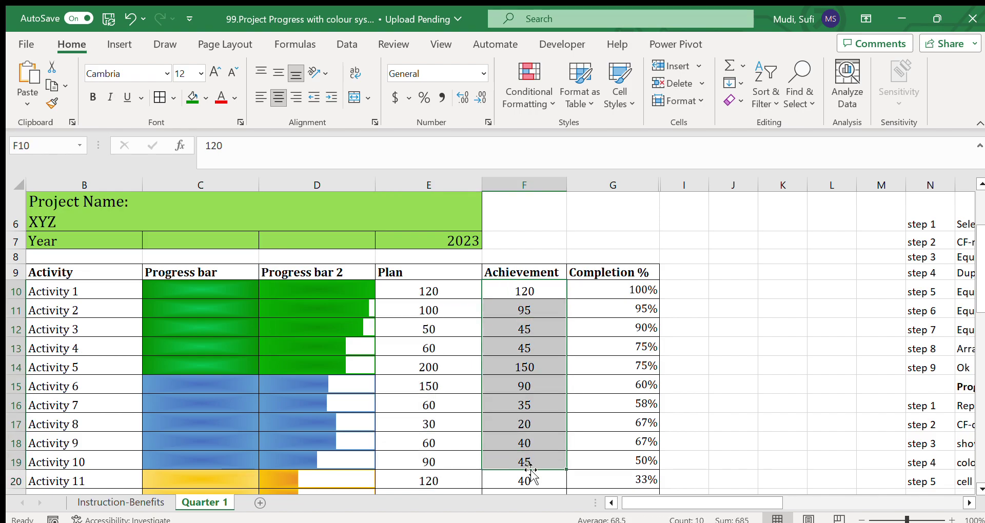
left_click(209, 291)
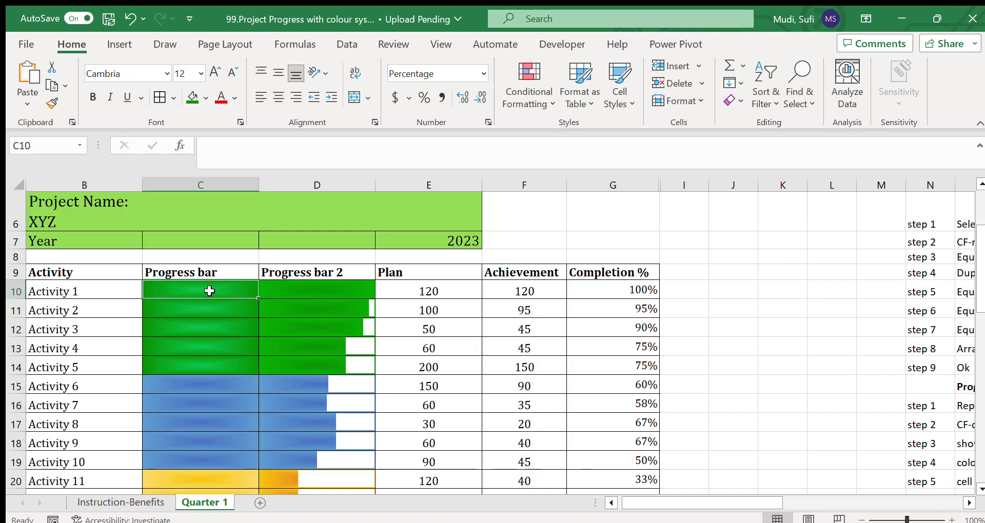
left_click_drag(615, 290, 616, 417)
Clear the third benefit, about the summary table and graph, from E7 on the Instruction-Benefits sheet
left_click(122, 502)
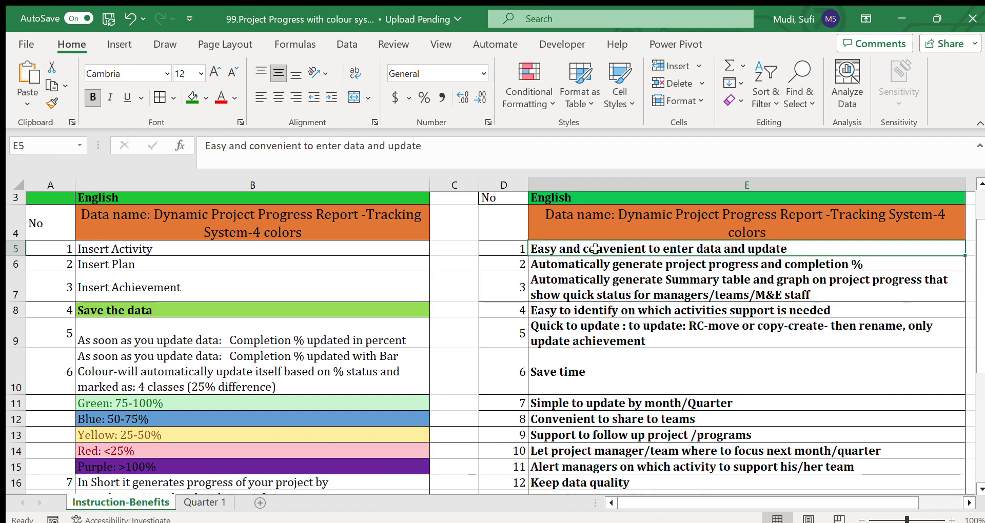
left_click(561, 266)
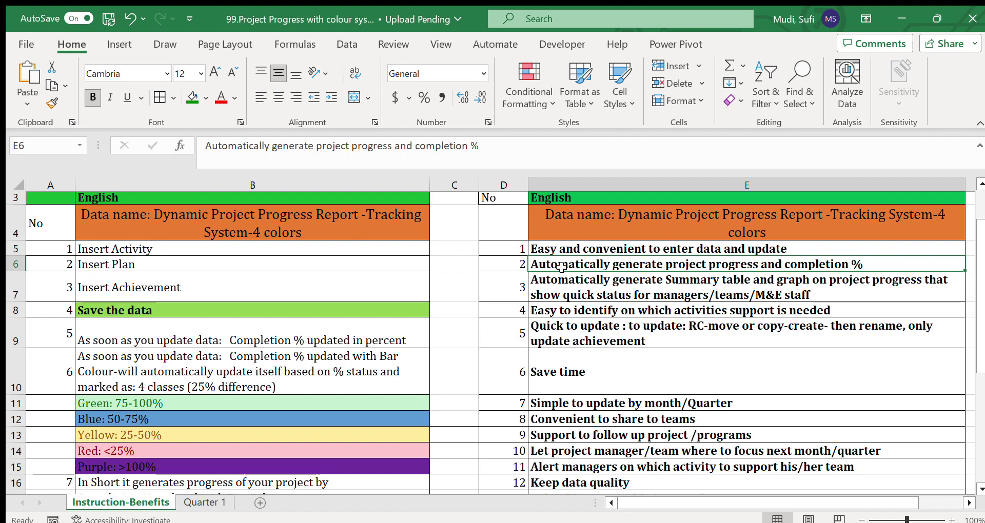
left_click(567, 291)
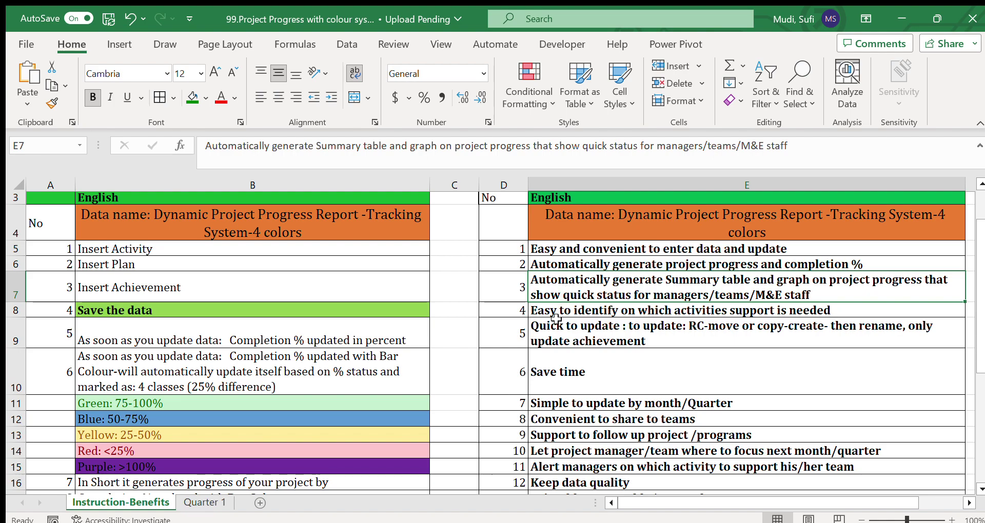
key("Delete")
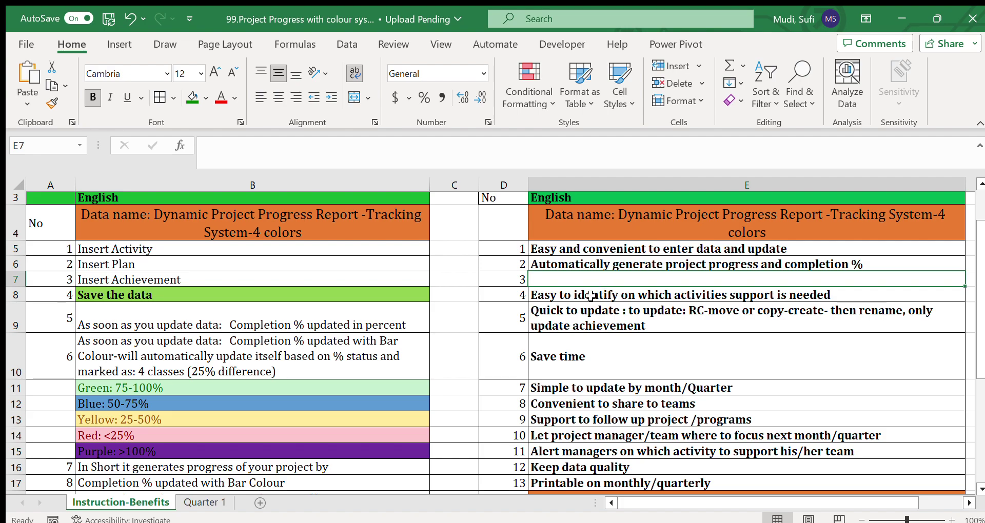
Review the remaining benefits from E8 down and the For whom? list of recommended users in E20:E27
left_click(587, 298)
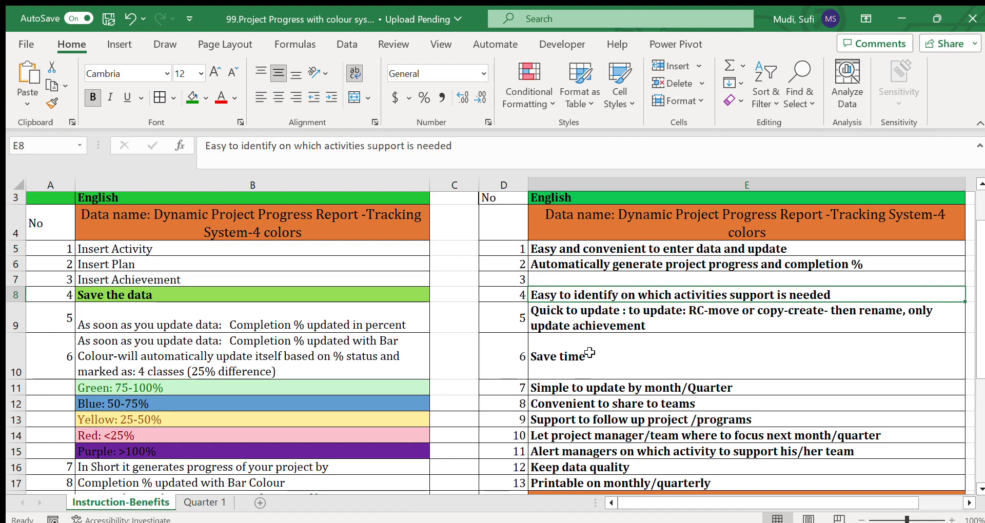
left_click(580, 420)
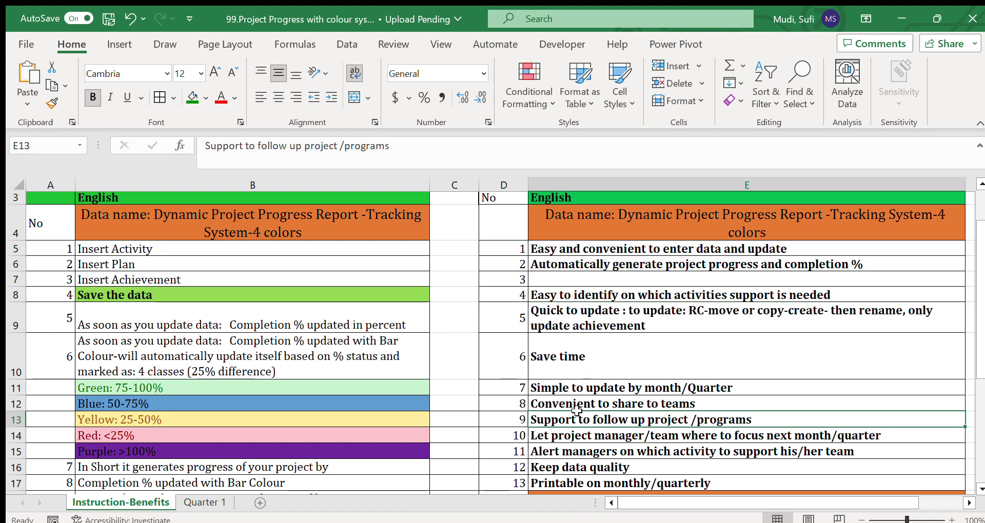
left_click(585, 436)
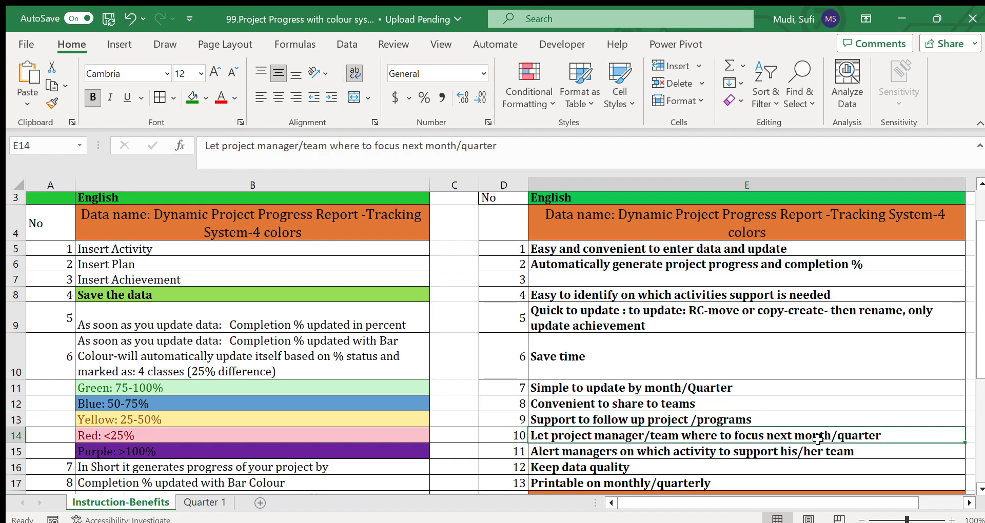
scroll(980, 490, "down", 3)
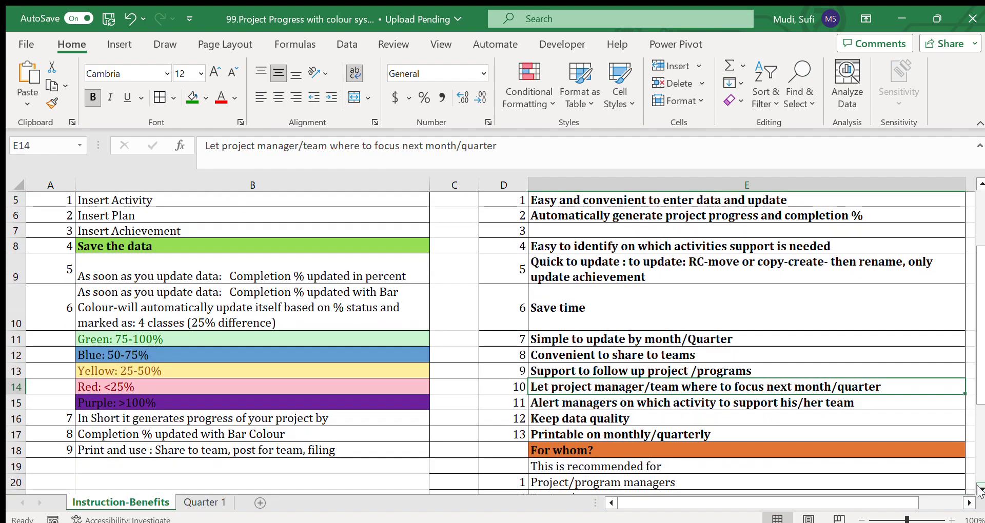
scroll(980, 490, "down", 1)
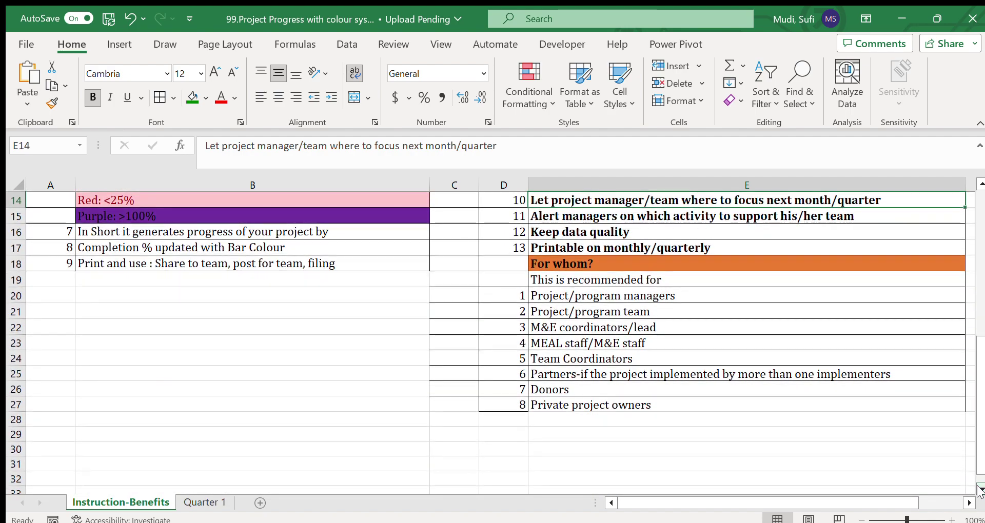
left_click(587, 281)
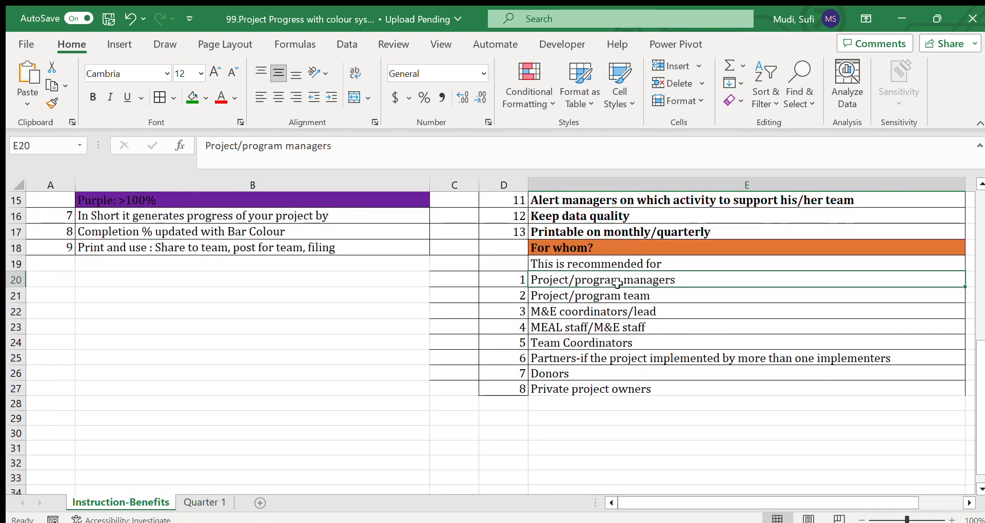
left_click(565, 300)
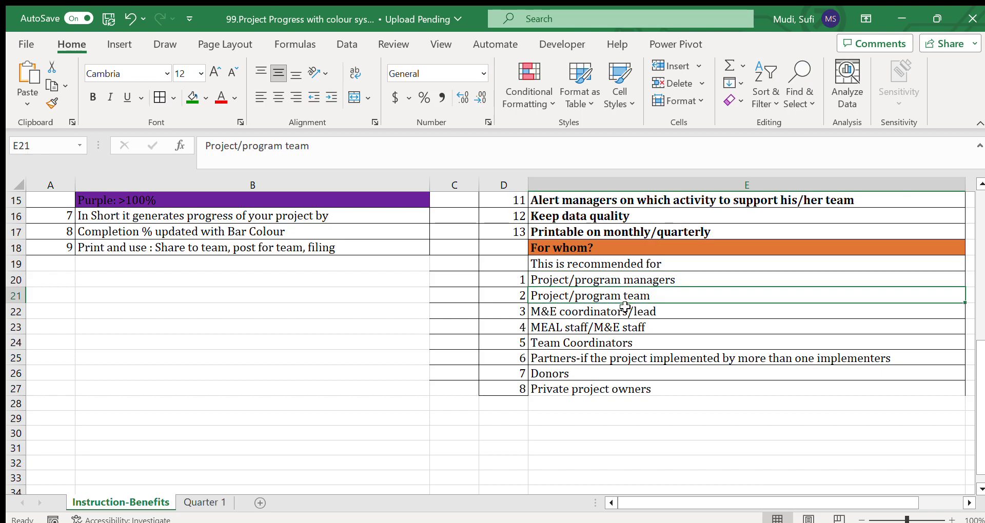
left_click(578, 310)
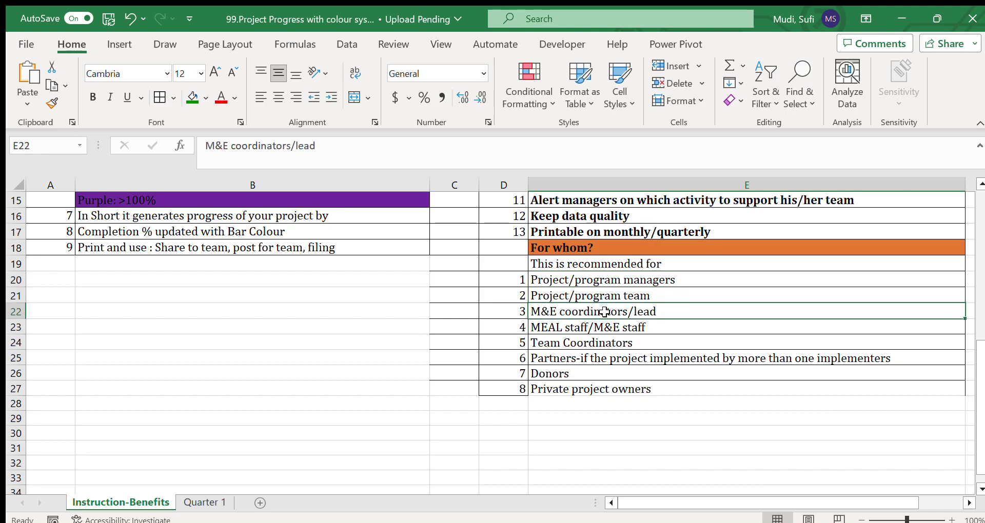
left_click(569, 325)
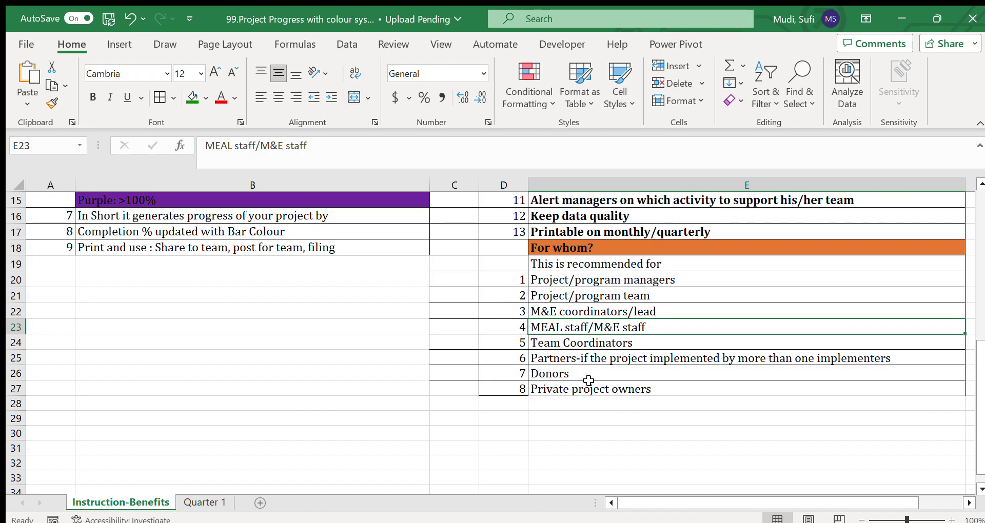
left_click(580, 344)
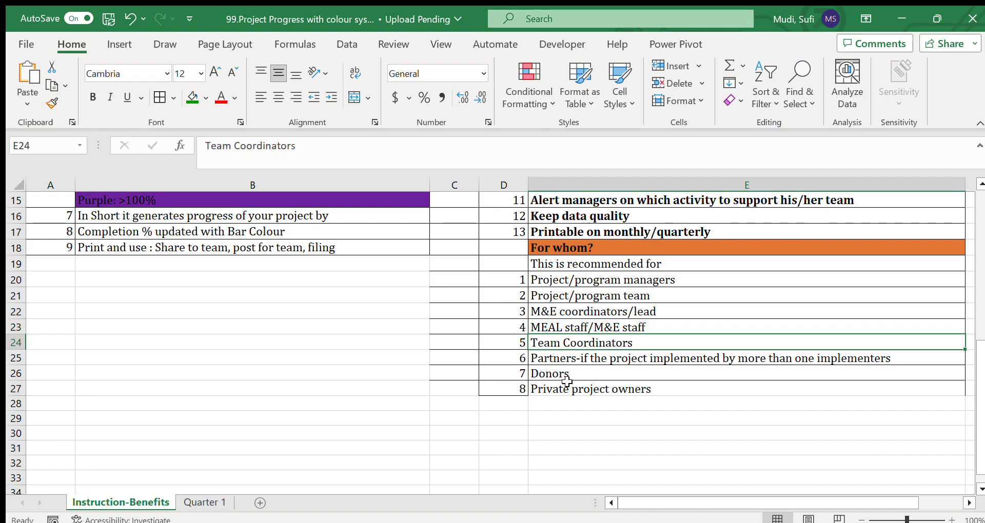
left_click(570, 358)
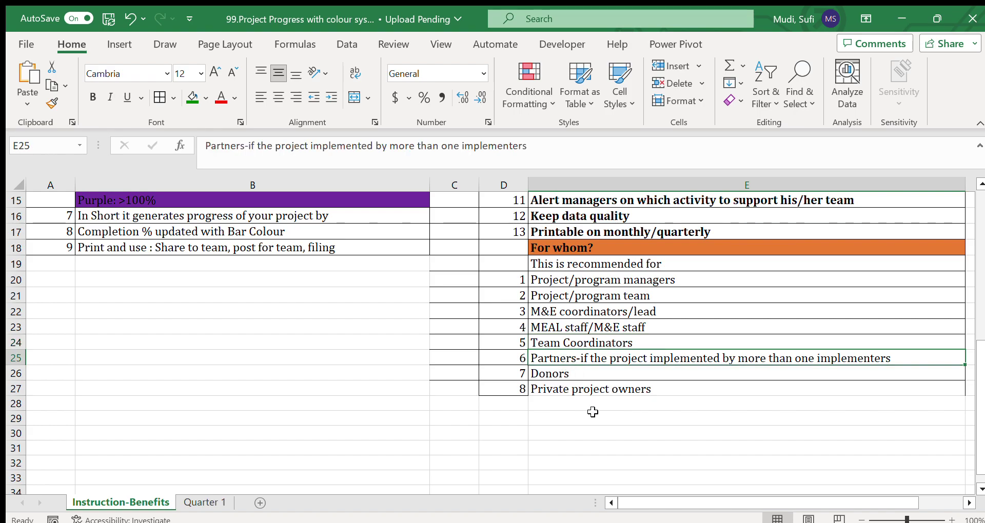
left_click(604, 377)
left_click(567, 390)
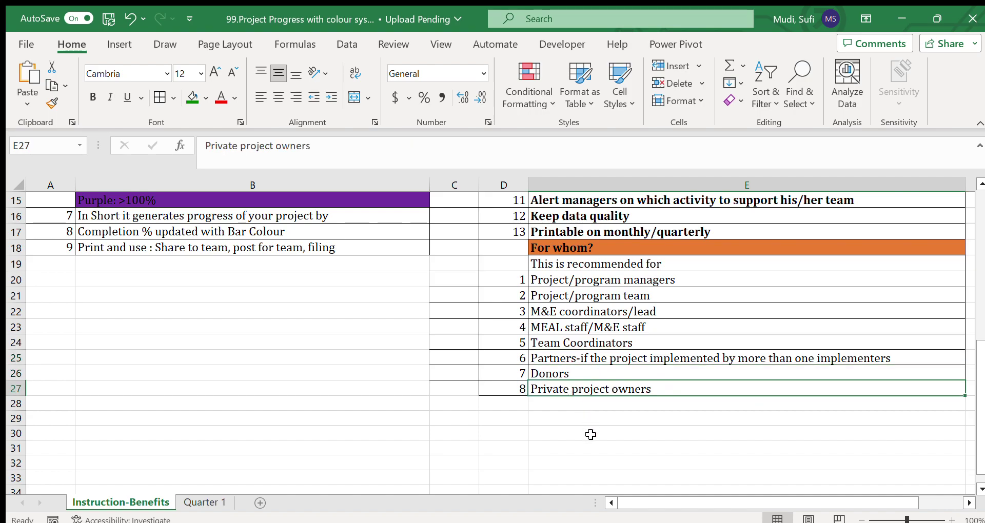
Return to the Quarter 1 sheet and create a copy of it
left_click(203, 501)
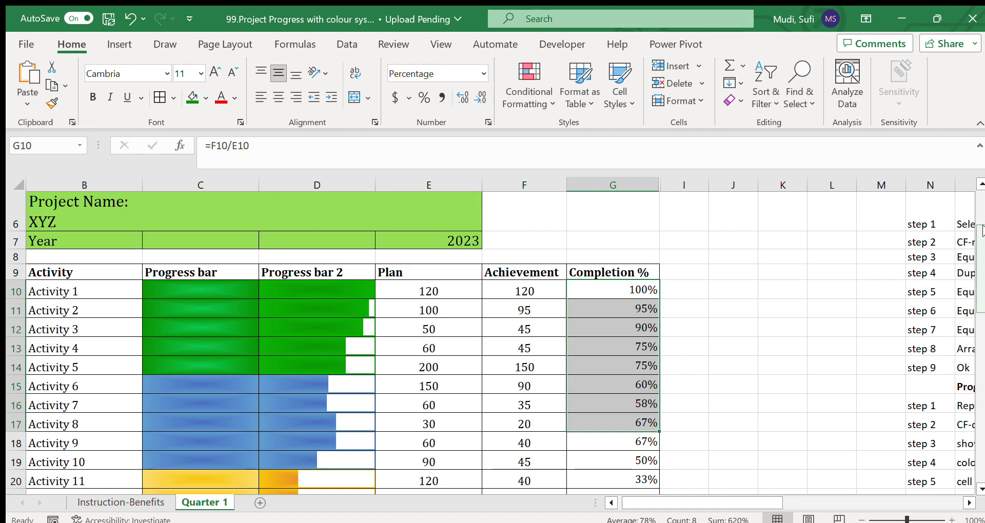
mouse_move(981, 233)
left_mouse_down()
mouse_move(980, 223)
mouse_move(972, 300)
mouse_move(965, 236)
left_mouse_up()
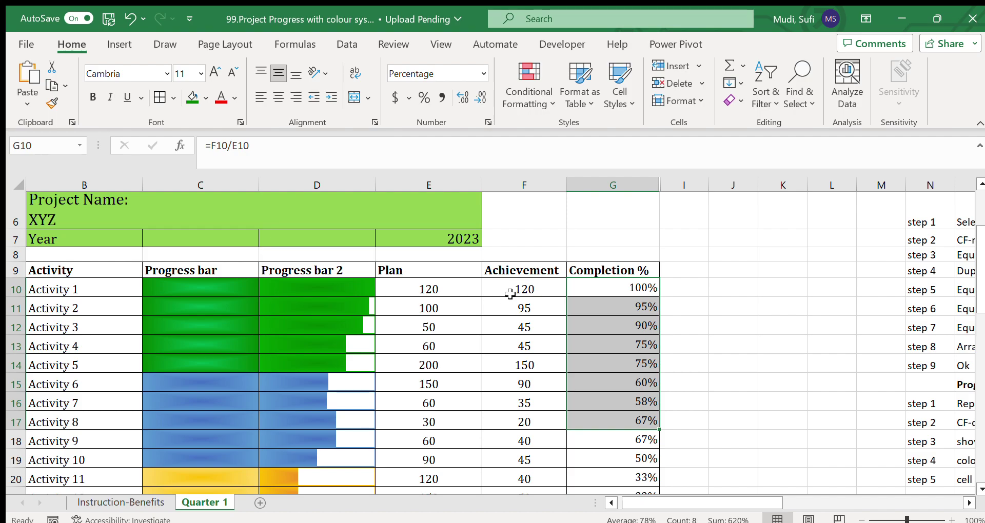
left_click(510, 294)
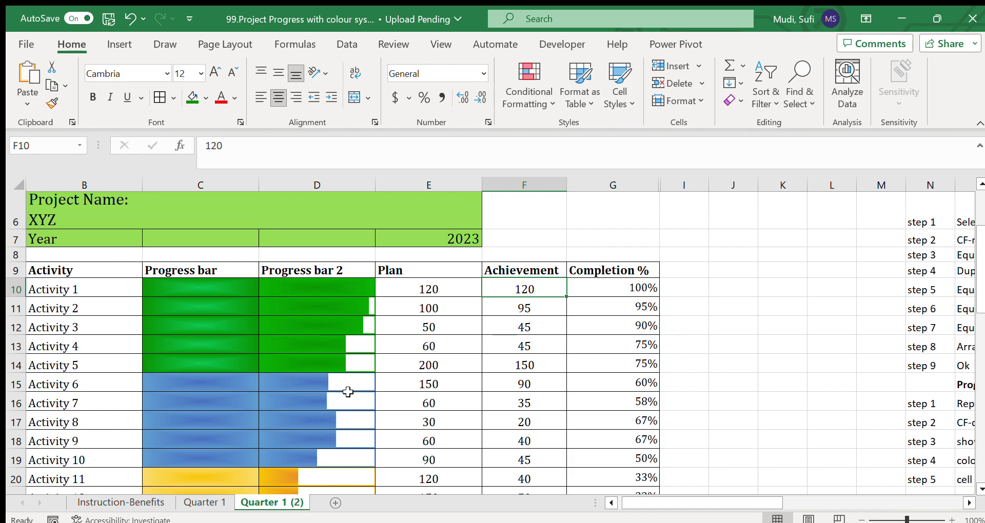
Check Plan and Achievement cells on the copied sheet and set Activity 4's Achievement in F13 to 55
left_click(377, 365)
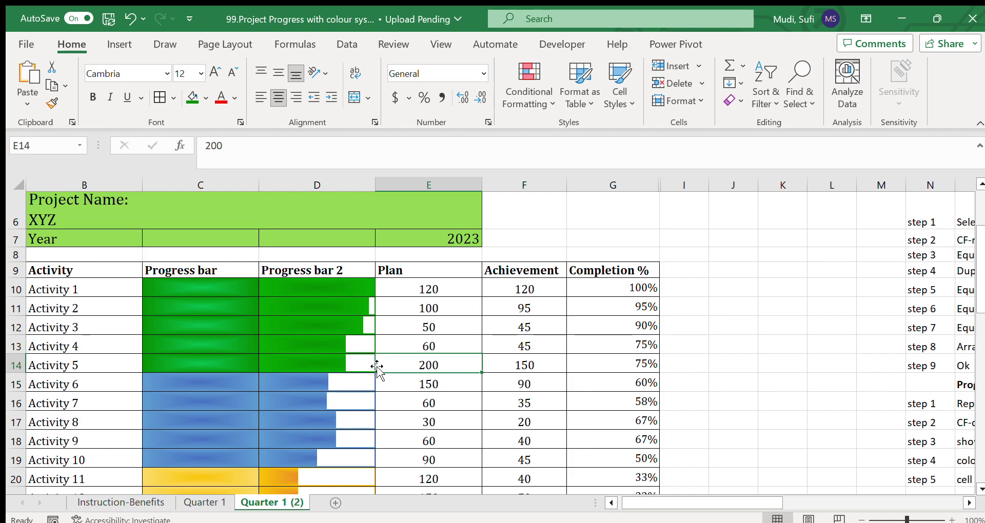
left_click(500, 290)
left_click(519, 383)
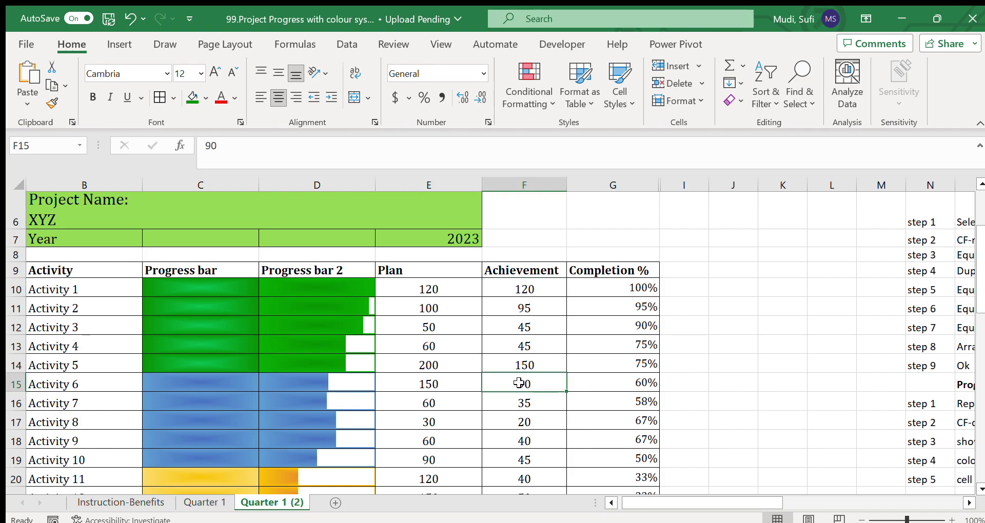
left_click(431, 385)
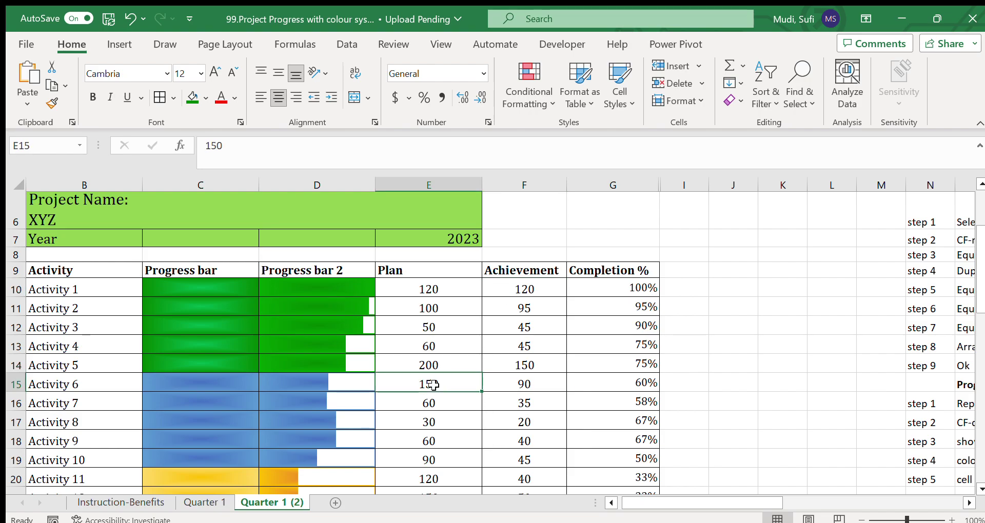
left_click(99, 389)
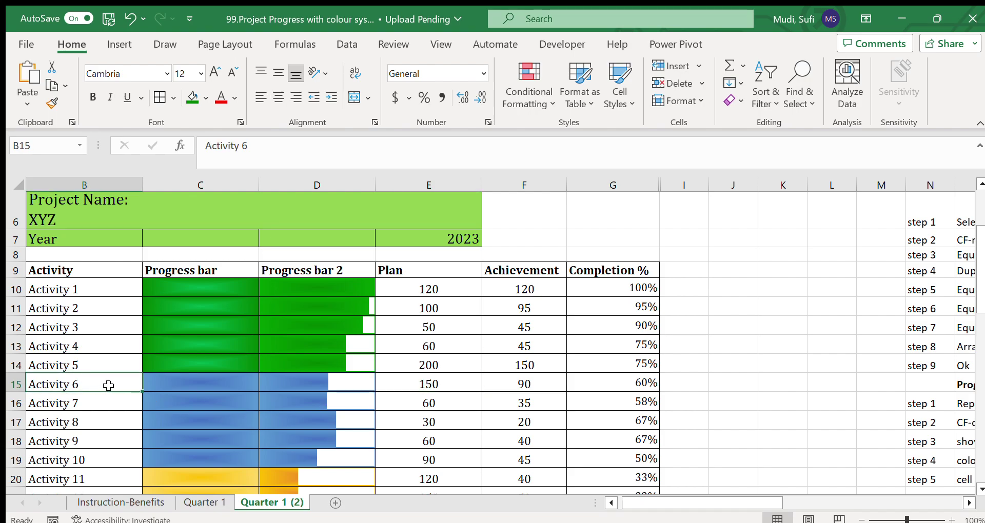
left_click(70, 347)
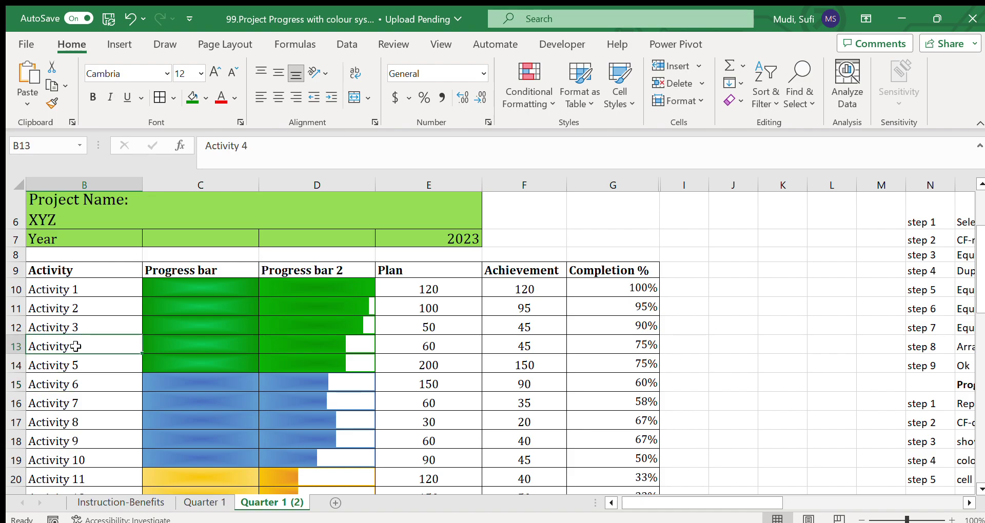
left_click(433, 339)
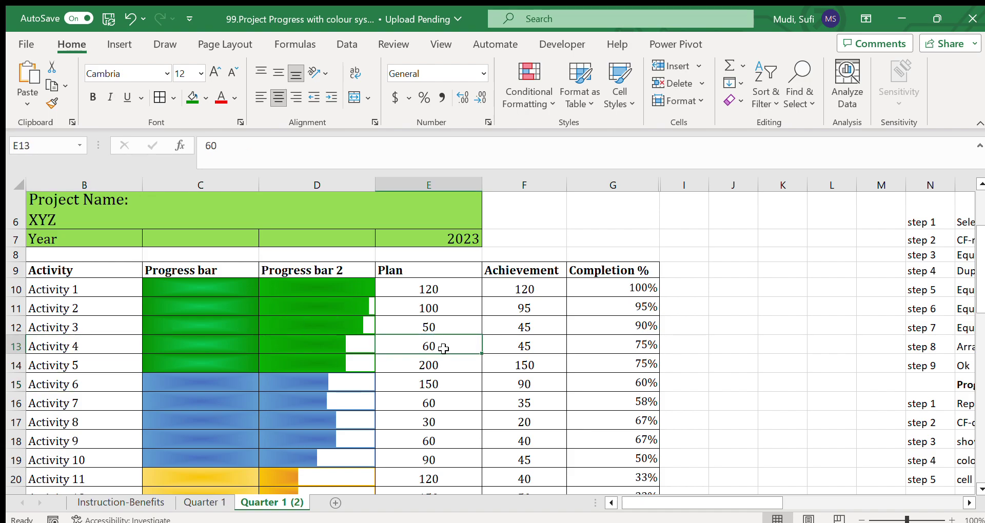
left_click(515, 347)
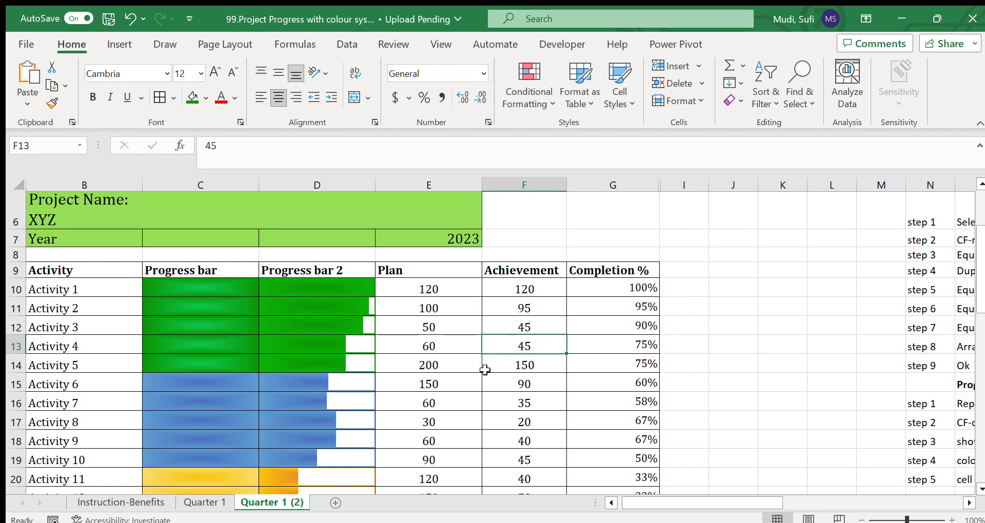
type("55")
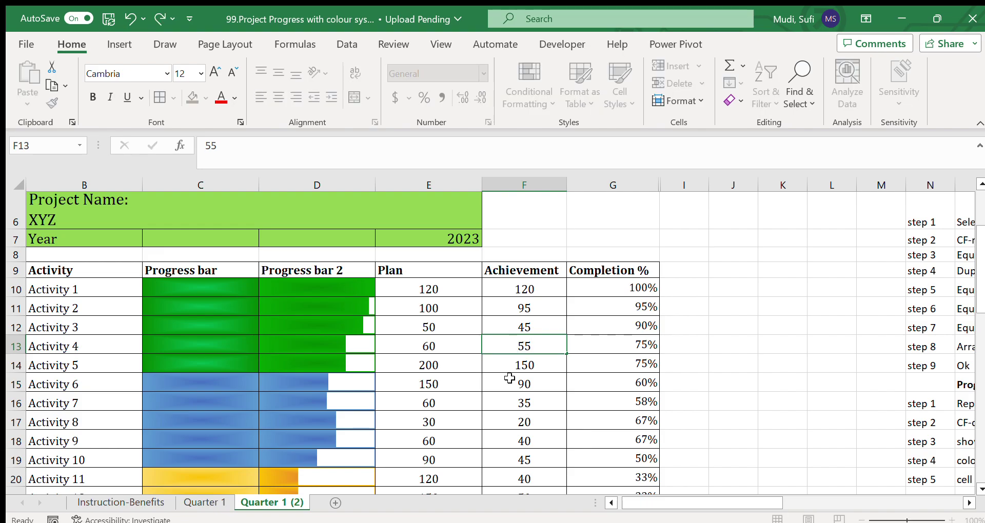
left_click(509, 378)
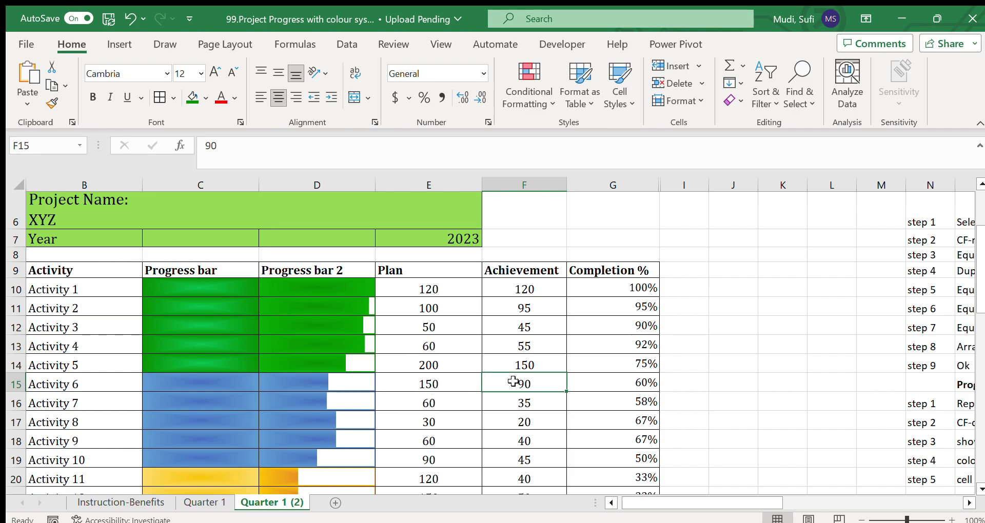
Check Activity 6's Completion % formula in G15 and set its Achievement in F15 to 120
left_click(626, 386)
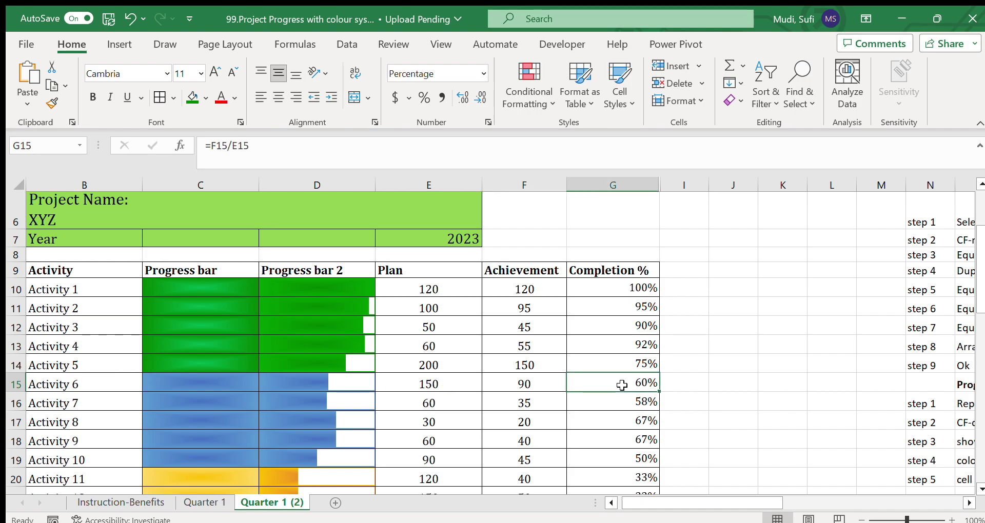
left_click(541, 382)
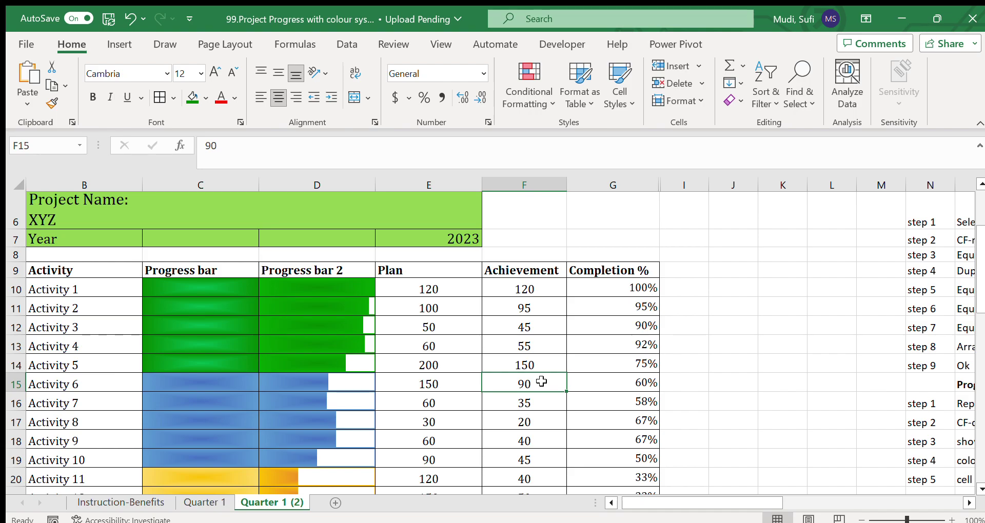
type("120")
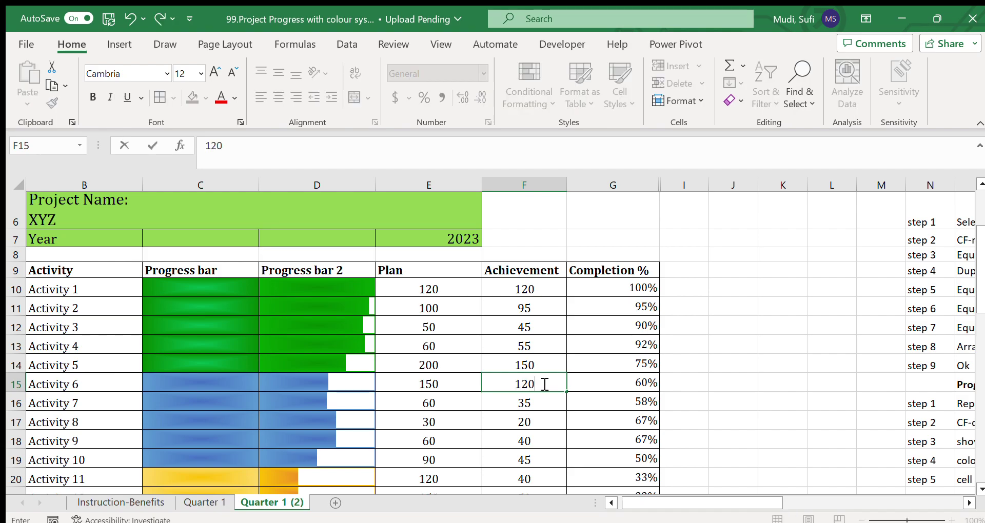
key("Left")
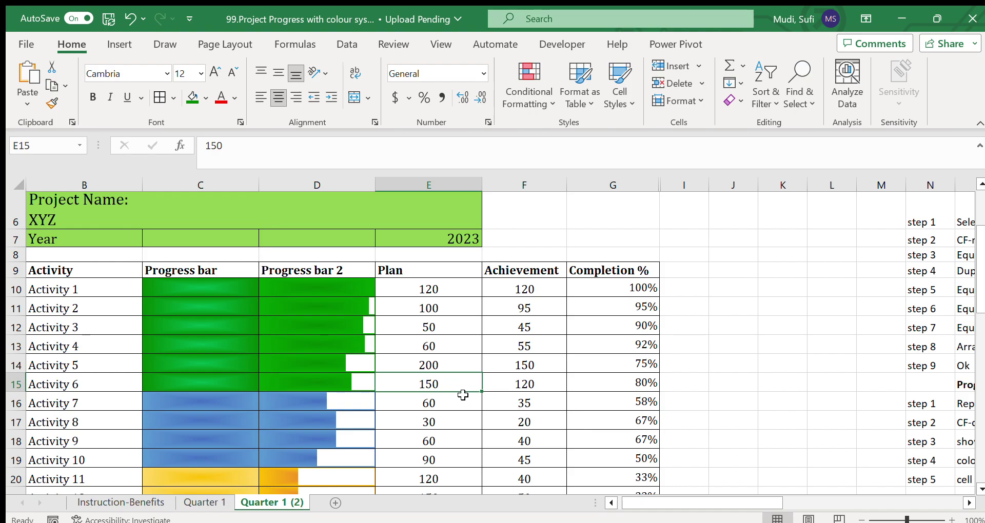
Set Activity 12's Achievement in F21 to 100
left_click(465, 479)
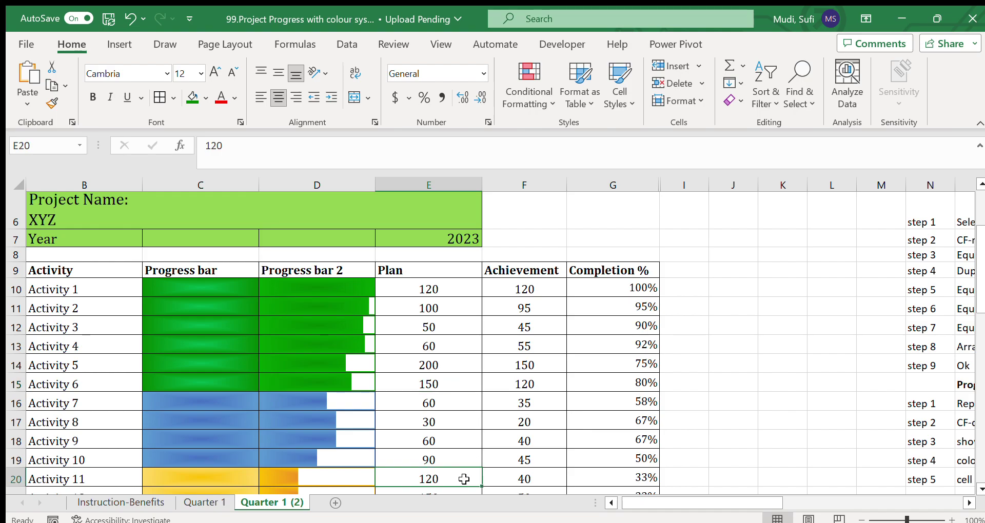
key("Down")
key("Down")
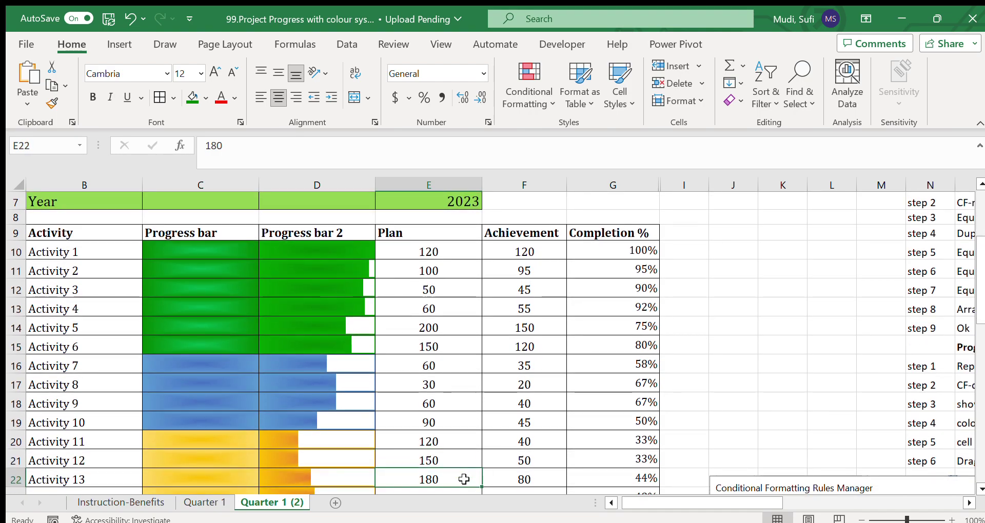
left_click(504, 458)
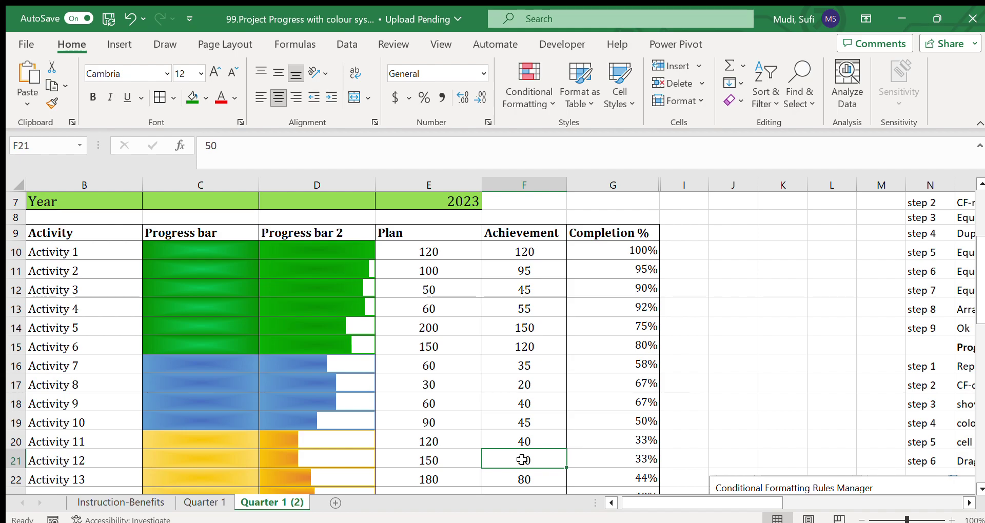
type("100")
left_click(534, 440)
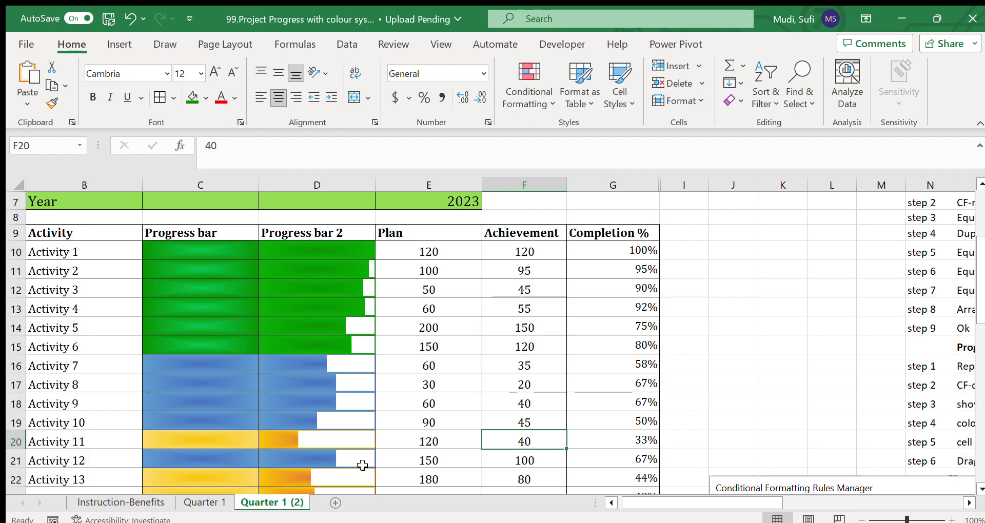
Examine Activity 16's row across its progress bars, Plan value and Completion % formula in G25
left_click(980, 489)
left_click(980, 489)
left_click(981, 489)
left_click(980, 489)
left_click(981, 489)
left_click(981, 489)
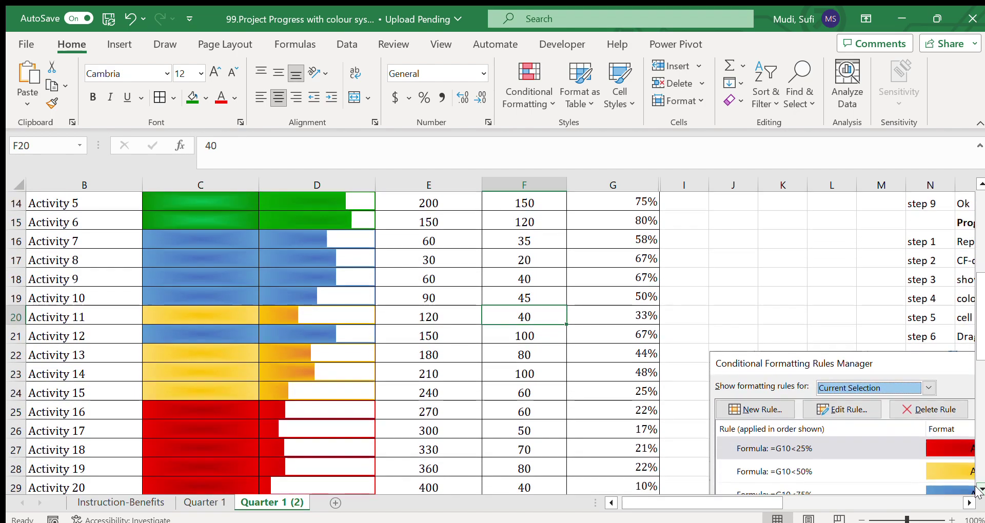
left_click(980, 489)
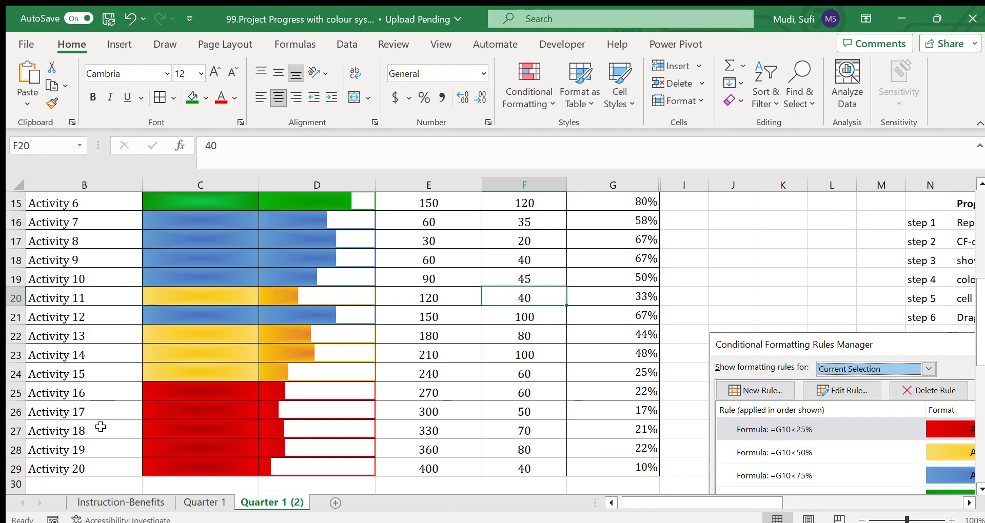
left_click(117, 393)
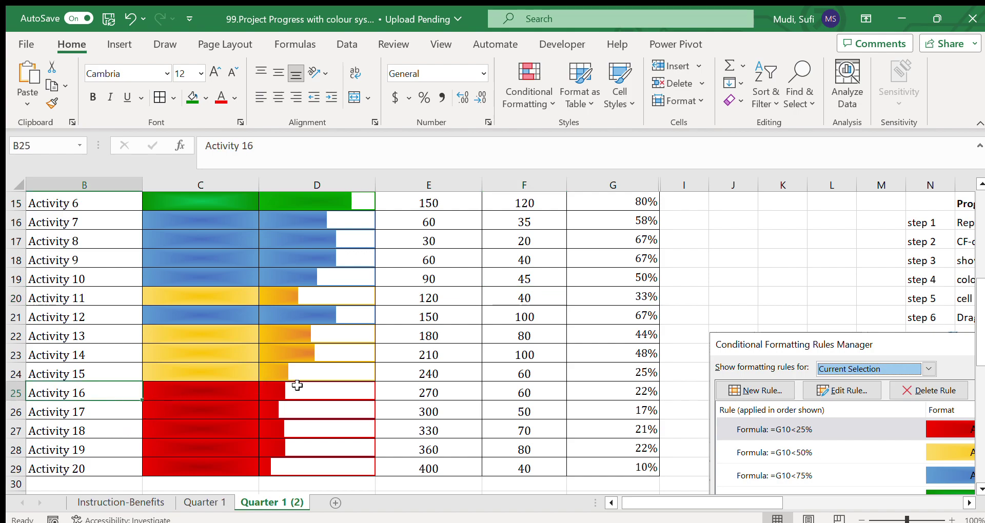
left_click(212, 390)
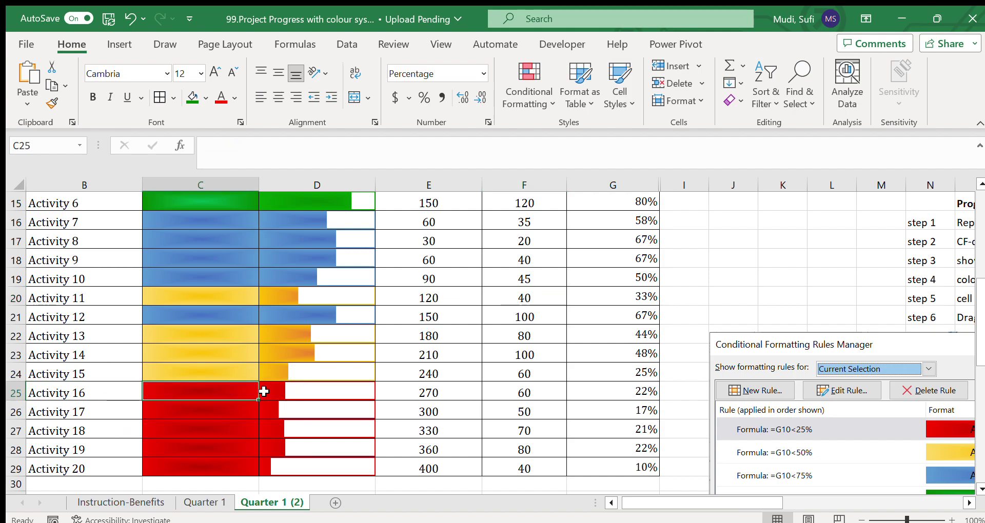
left_click(286, 391)
left_click(459, 392)
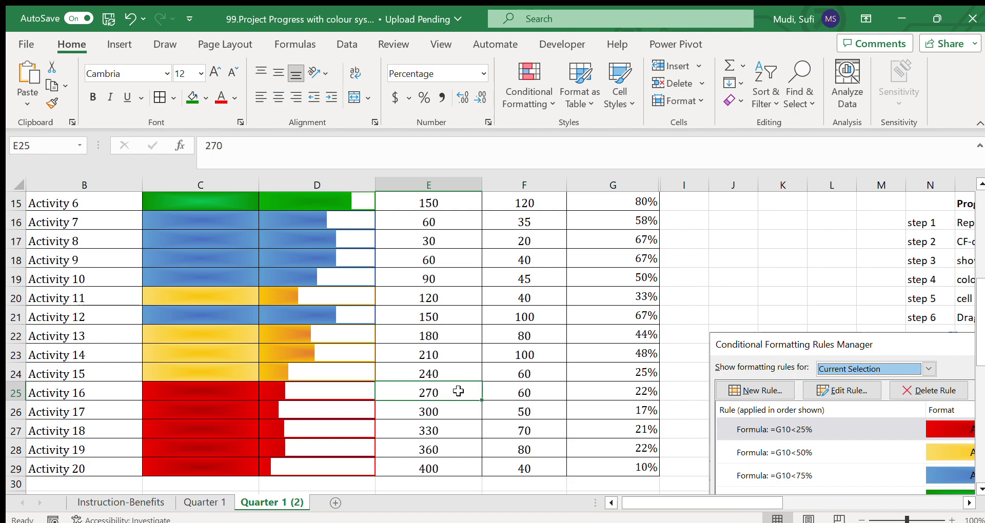
left_click(603, 394)
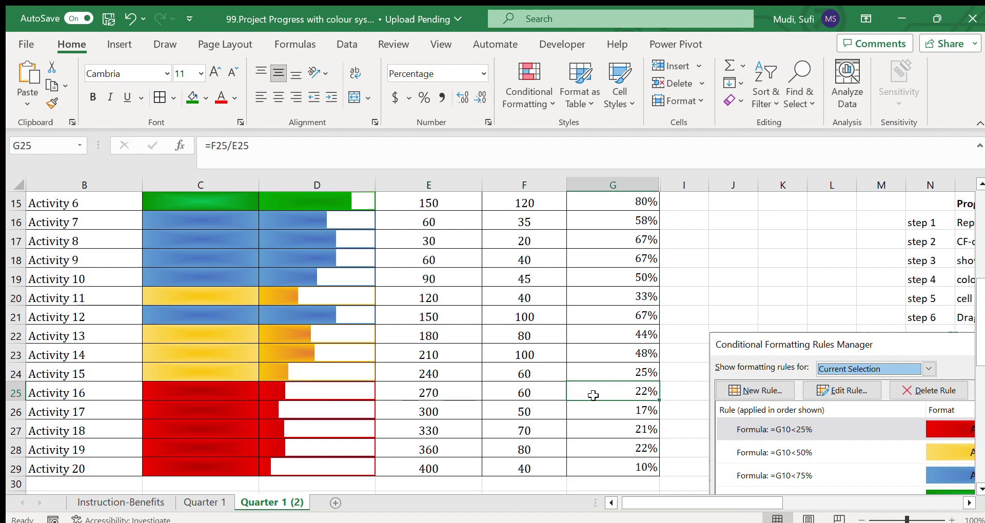
Try Activity 16's Achievement in F25 at 120 and at 200
left_click(530, 392)
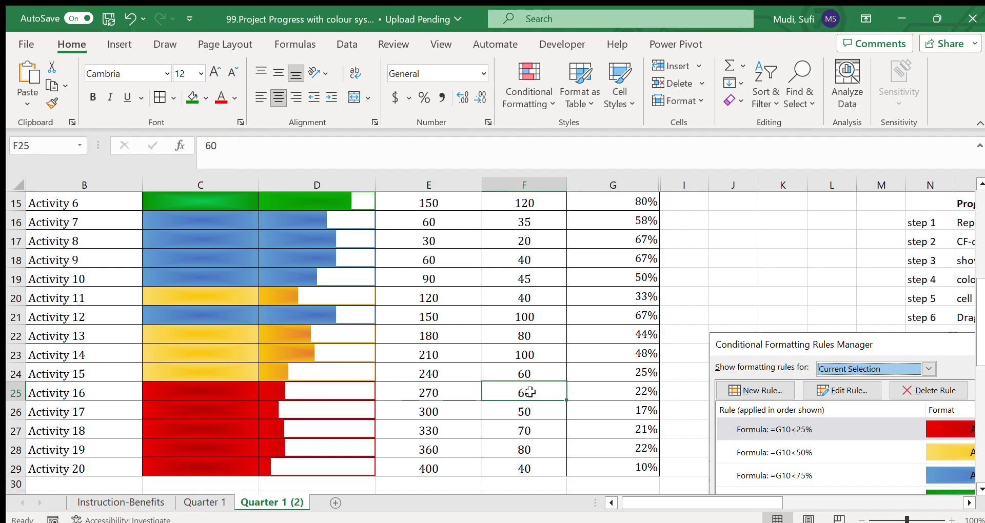
type("120")
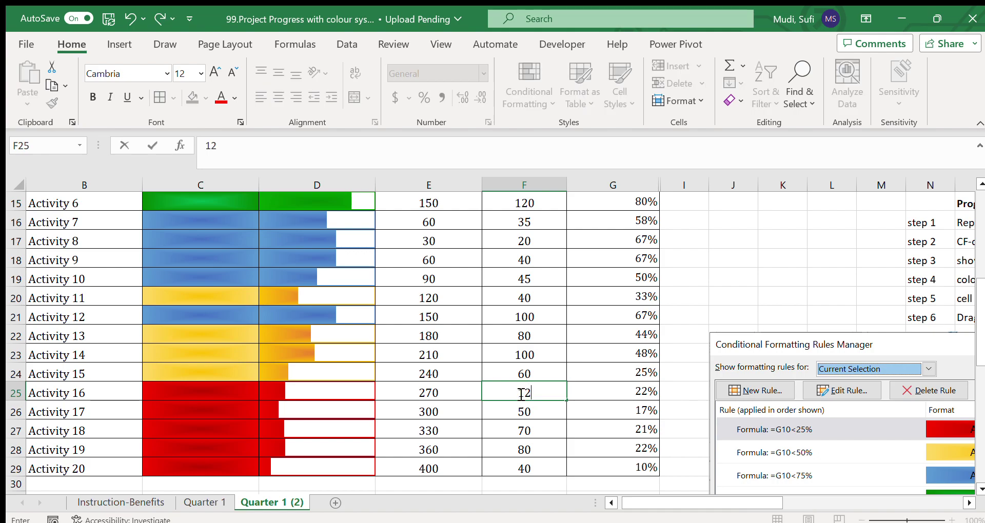
left_click(506, 407)
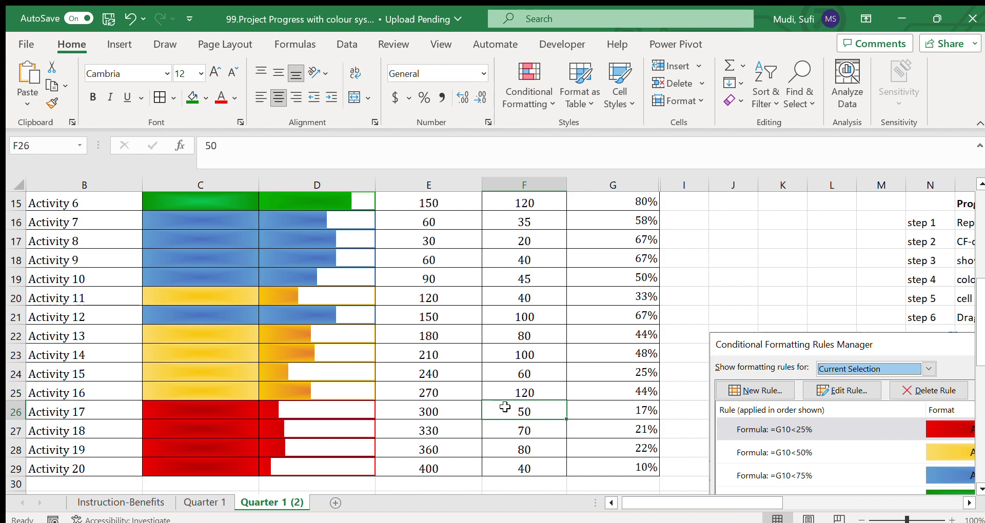
left_click(520, 393)
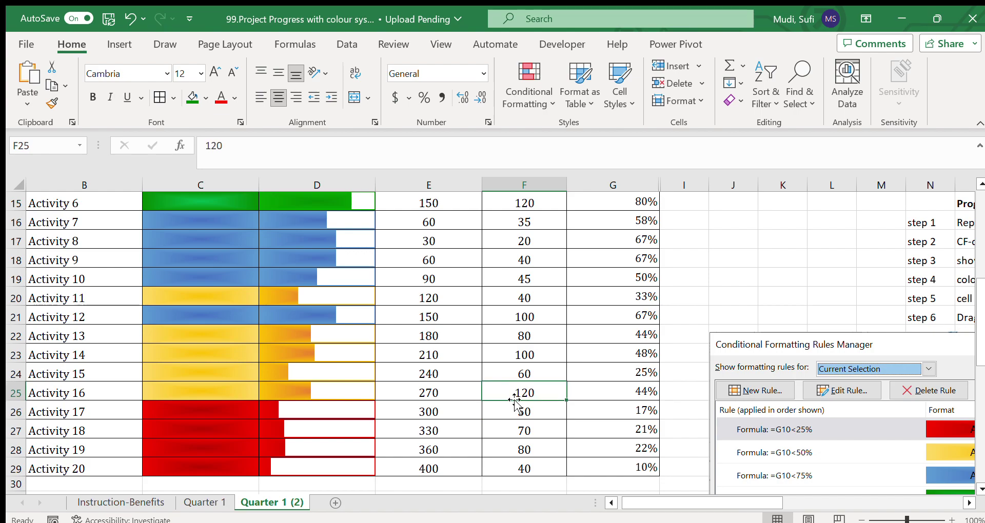
type("200")
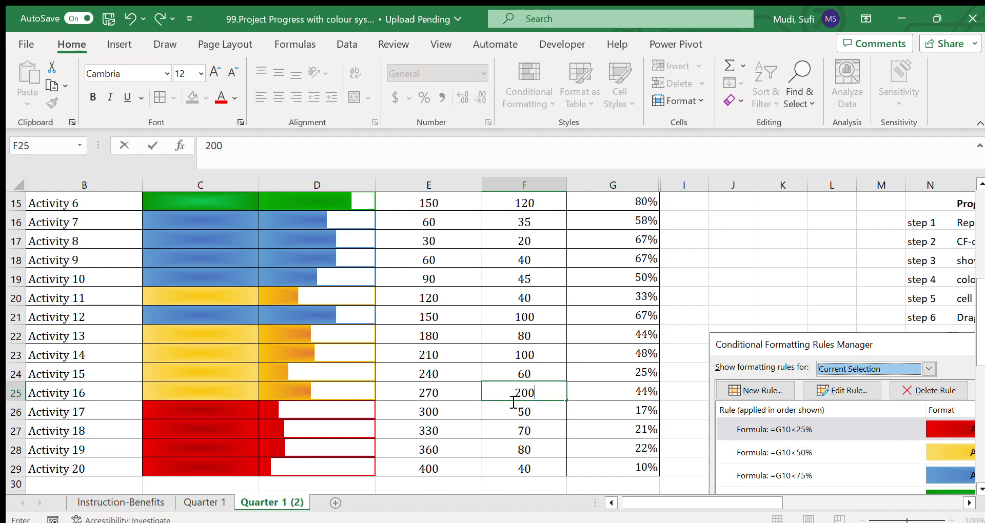
left_click(499, 412)
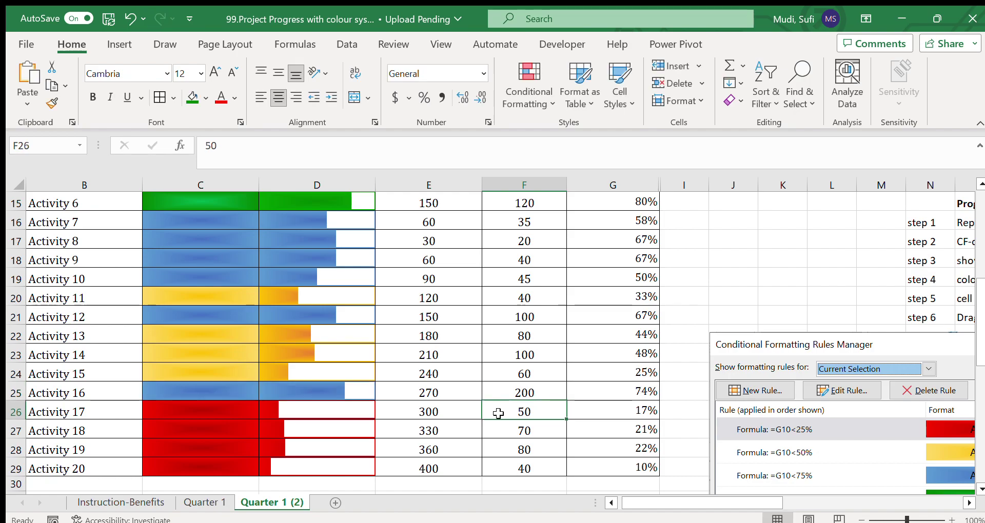
Set Activity 16's Achievement in F25 to 250
left_click(513, 391)
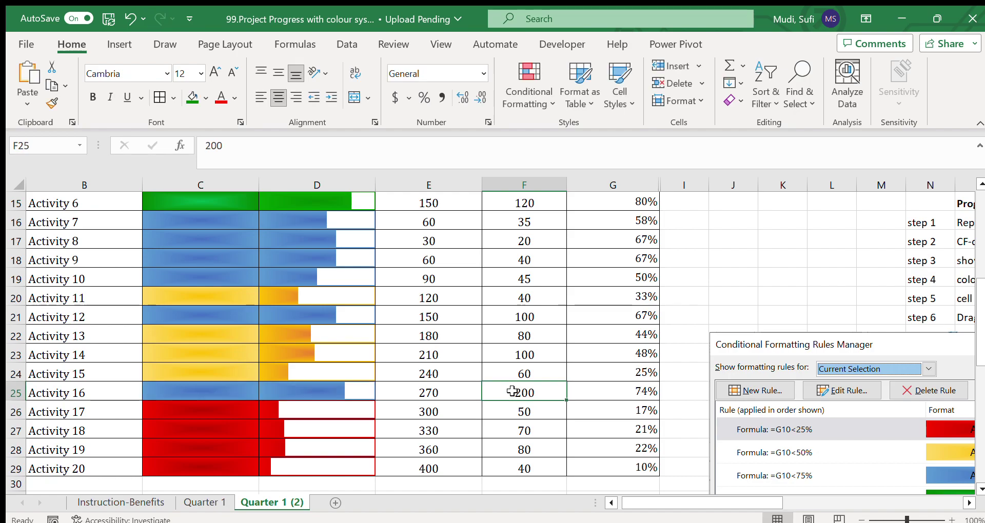
type("250")
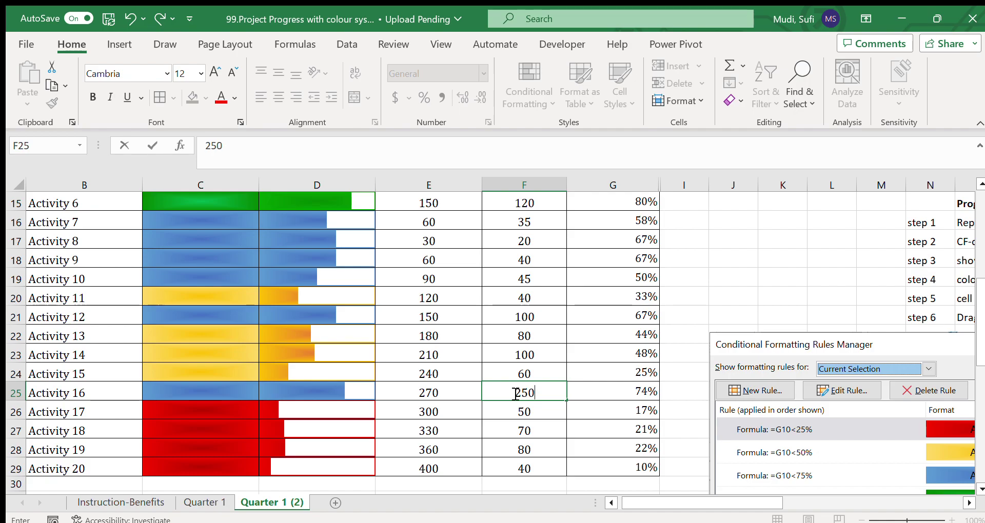
left_click(511, 414)
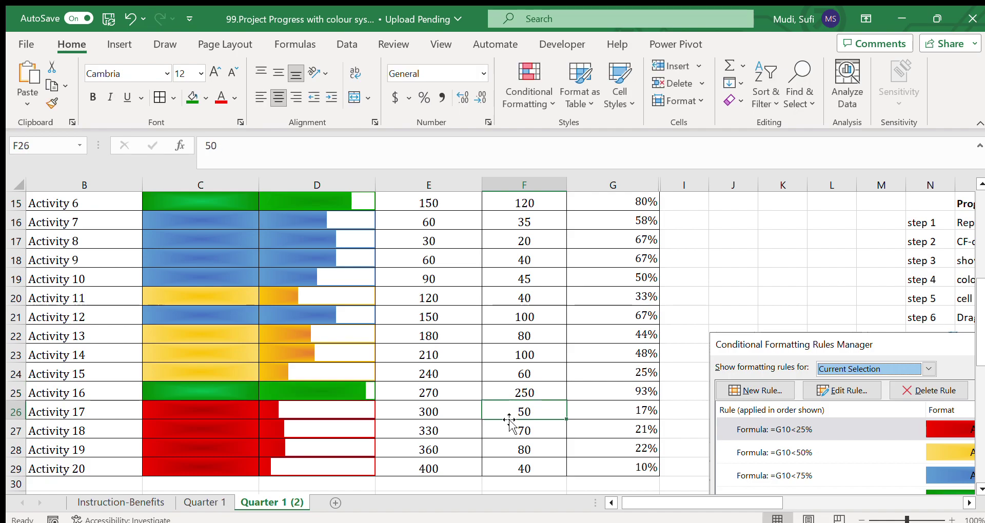
left_click(517, 387)
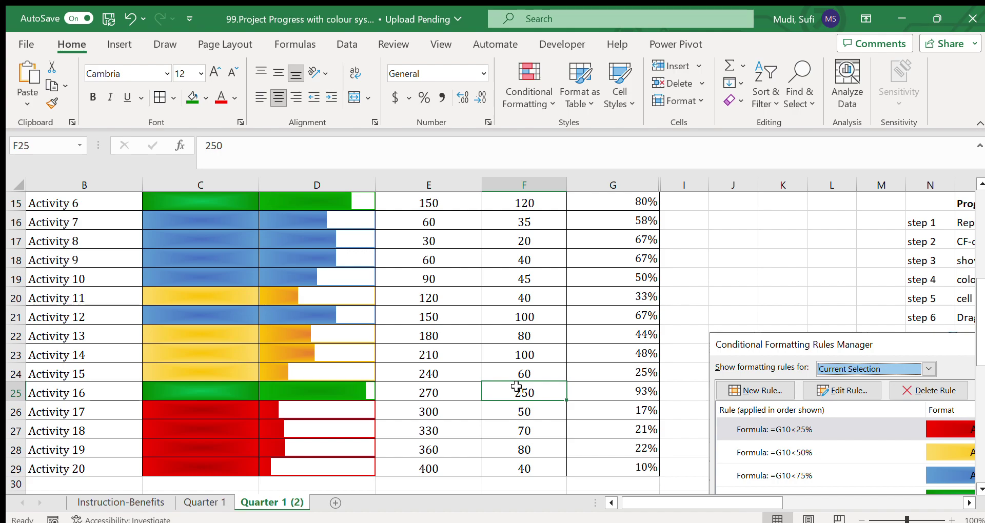
Compare the progress bar colours across the activity list and check the Progress bar 2 cell D22 for Activity 13
left_click_drag(982, 381, 954, 369)
scroll(956, 303, "up", 4)
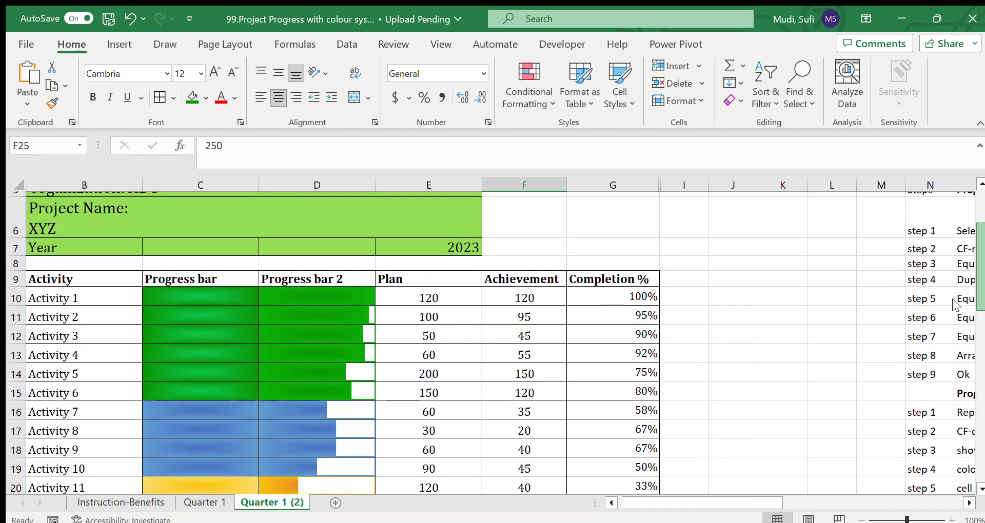
scroll(956, 304, "down", 3)
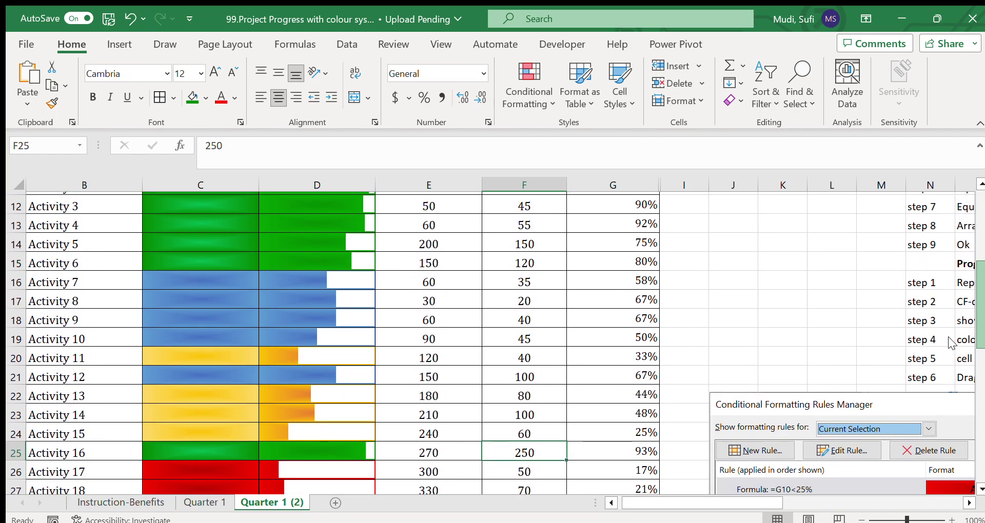
scroll(946, 303, "up", 3)
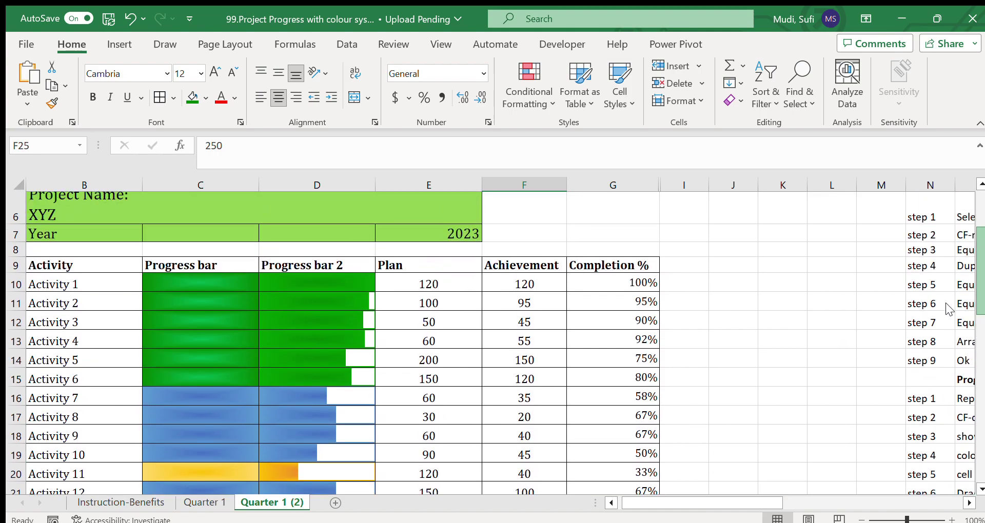
scroll(947, 303, "down", 2)
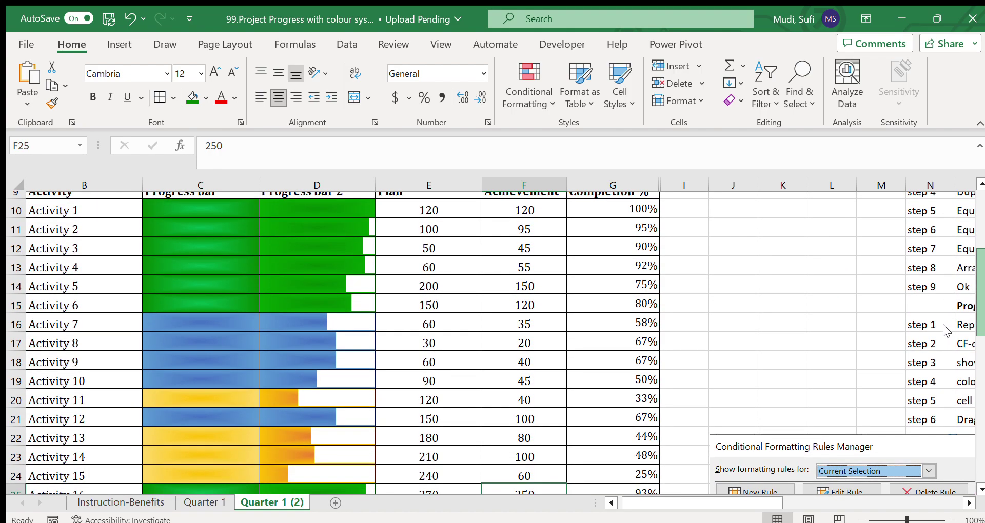
scroll(947, 338, "down", 1)
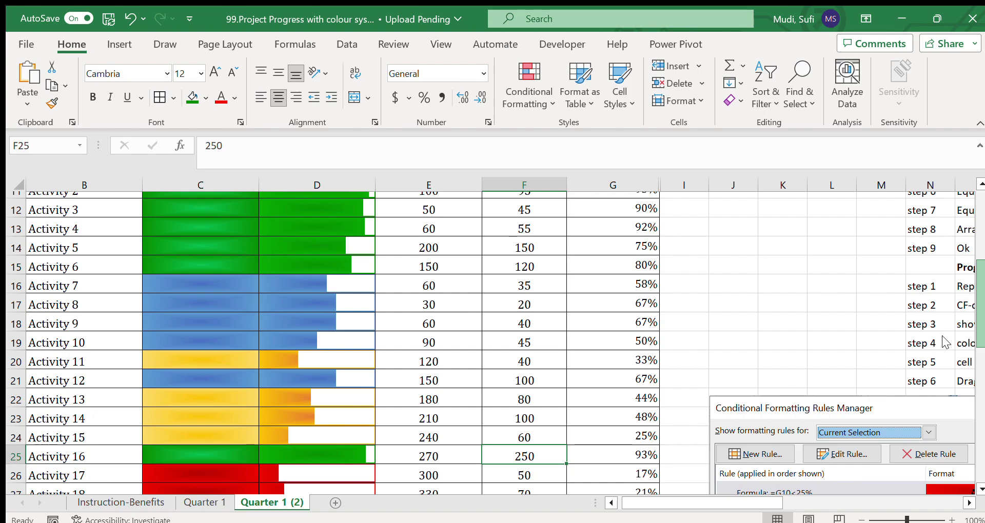
left_click(300, 281)
left_click(268, 399)
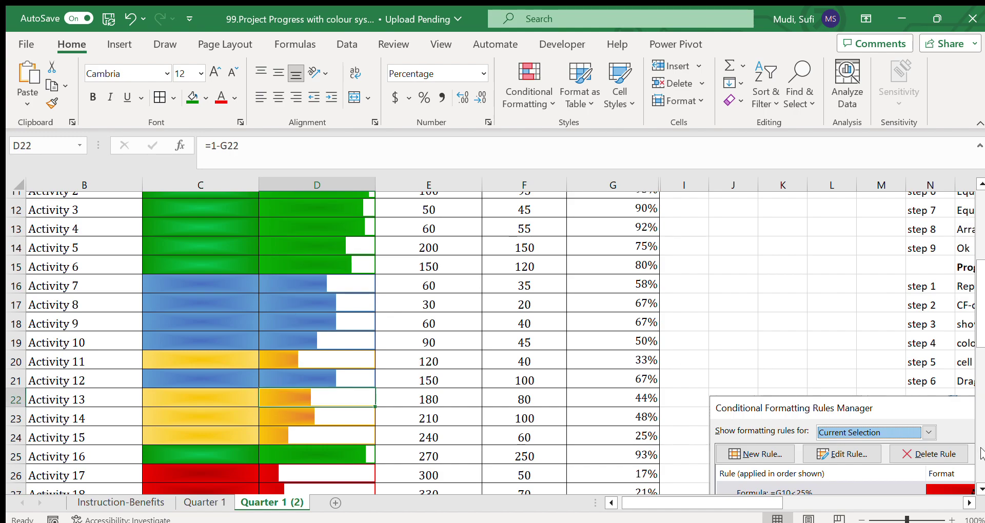
Examine the red activities 17 to 20, highlighting D26:D29 and the range C26:G29
scroll(980, 486, "down", 2)
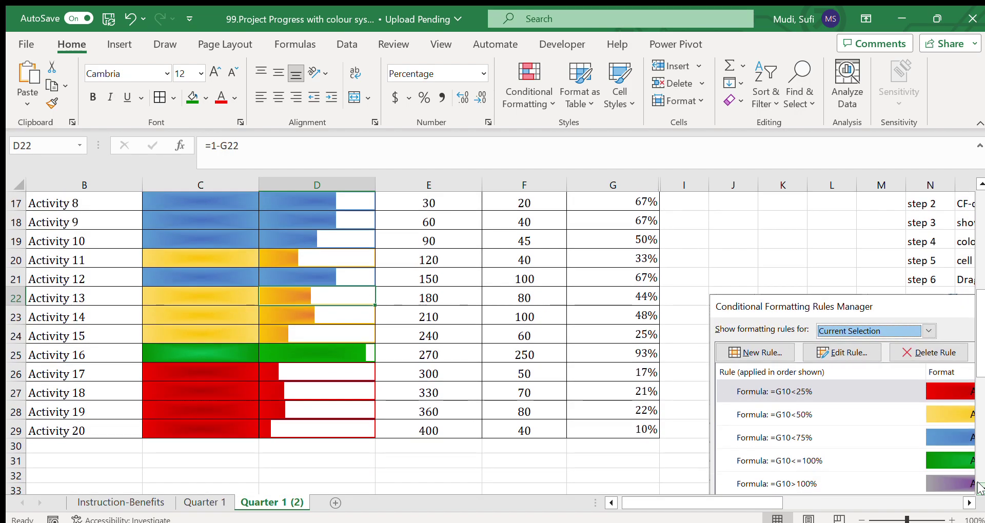
scroll(282, 400, "right", 1)
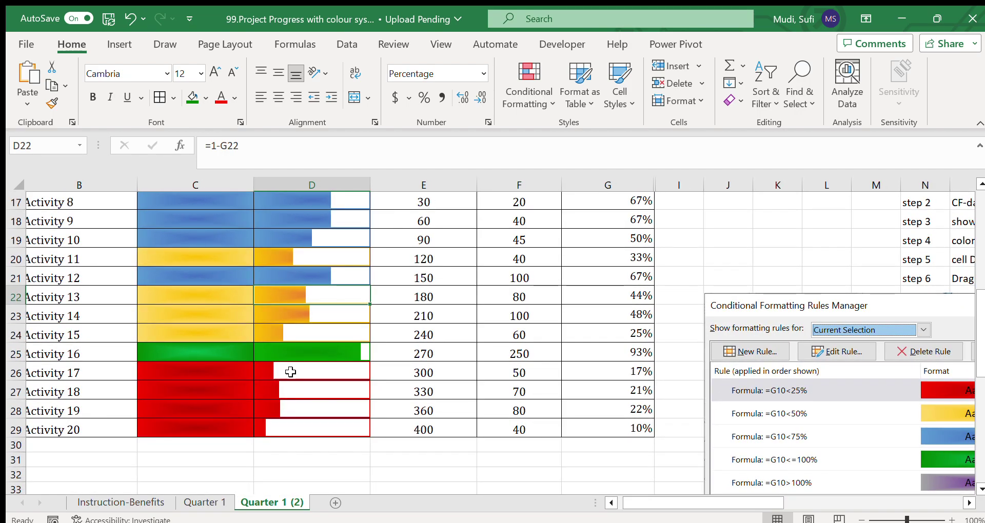
left_click_drag(295, 371, 297, 429)
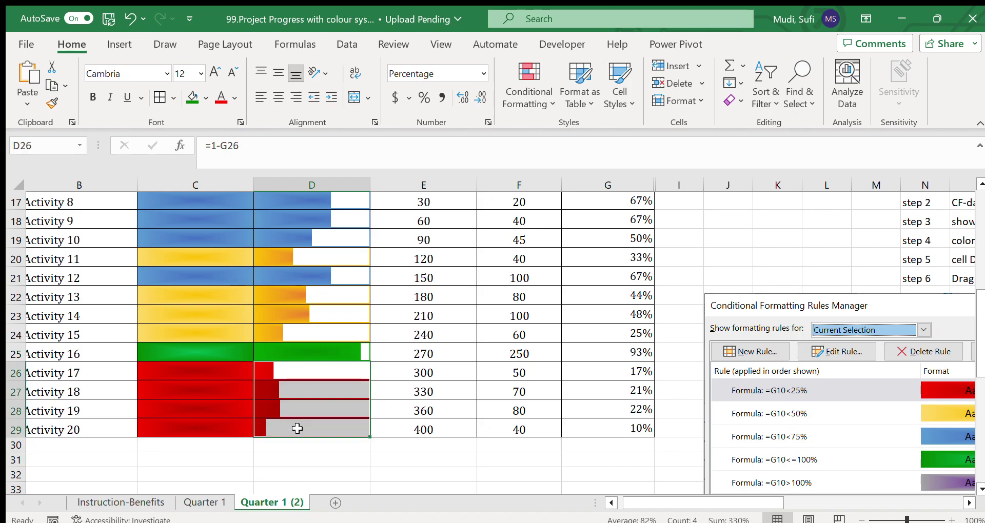
mouse_move(983, 299)
left_mouse_down()
mouse_move(981, 211)
mouse_move(976, 300)
left_mouse_up()
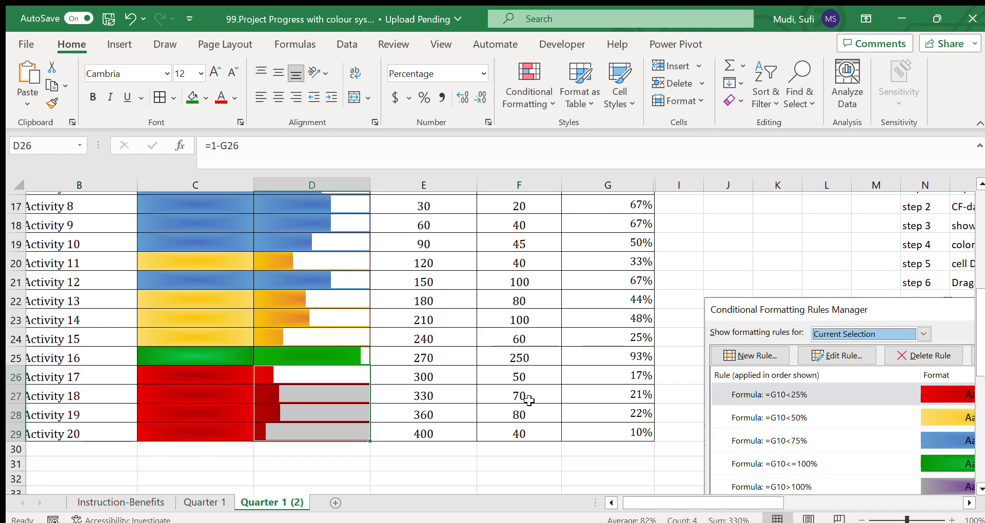
left_click_drag(203, 378, 595, 426)
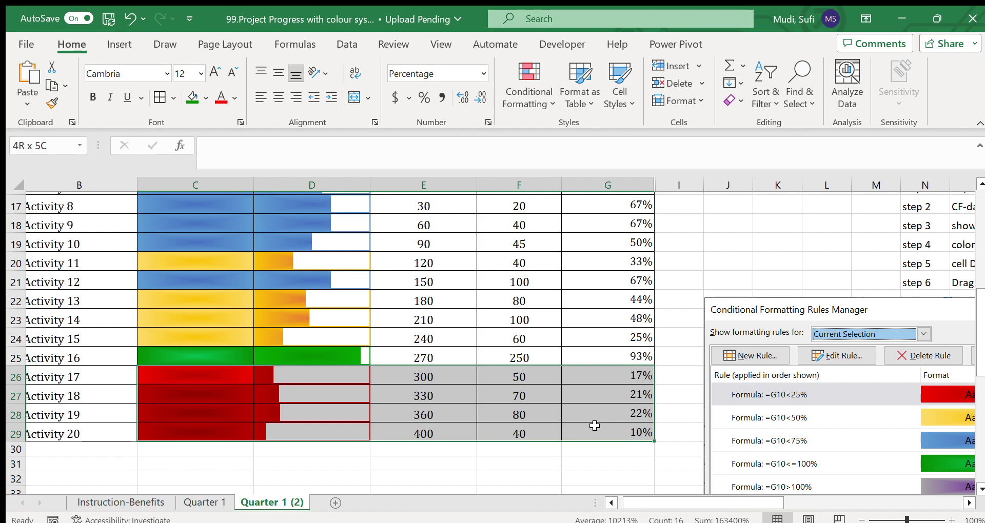
left_click_drag(595, 426, 595, 426)
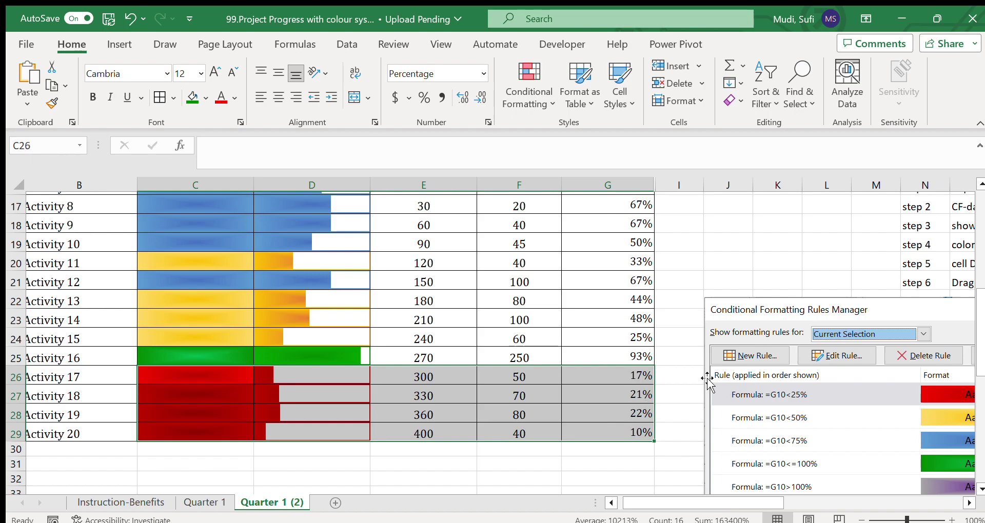
left_click_drag(979, 314, 972, 273)
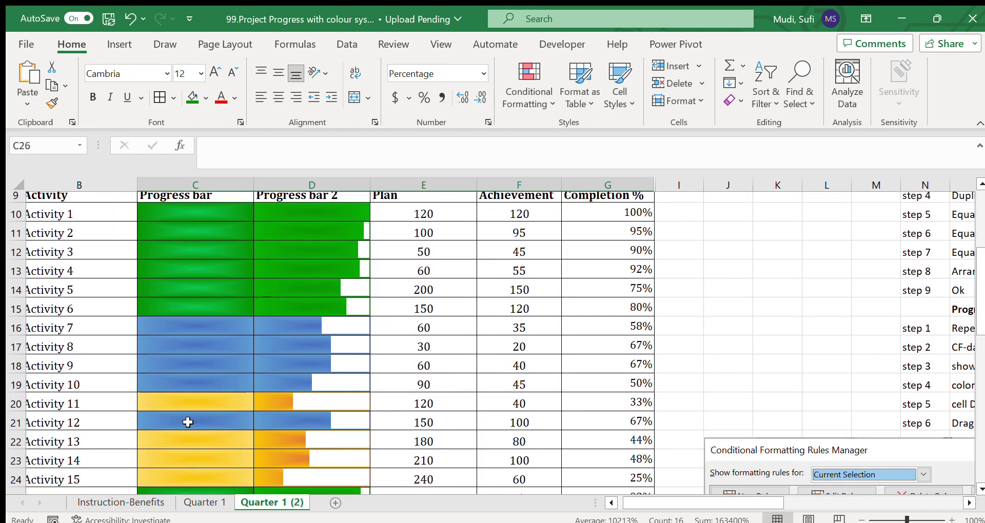
Review the recommended users in E20:E27 on the Instruction-Benefits sheet
left_click(128, 503)
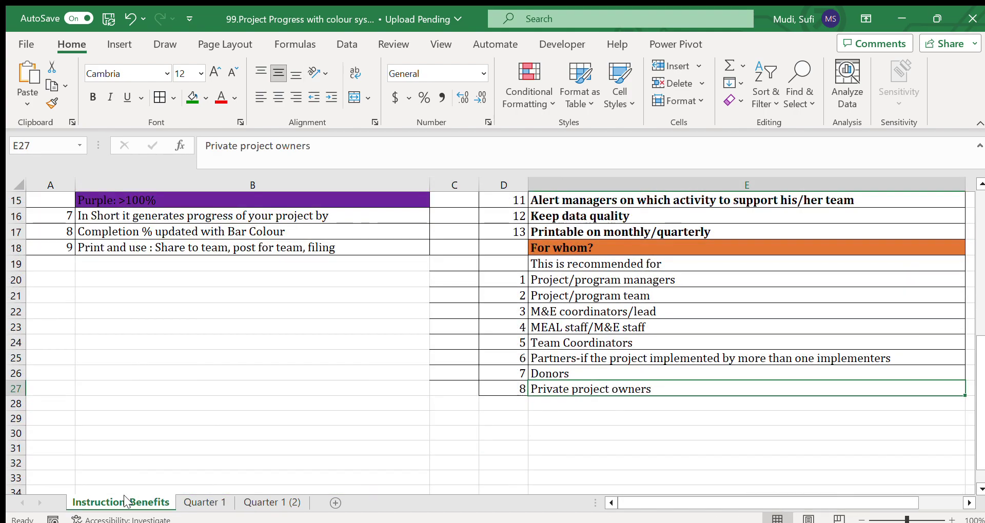
left_click(580, 280)
left_click_drag(580, 279, 578, 395)
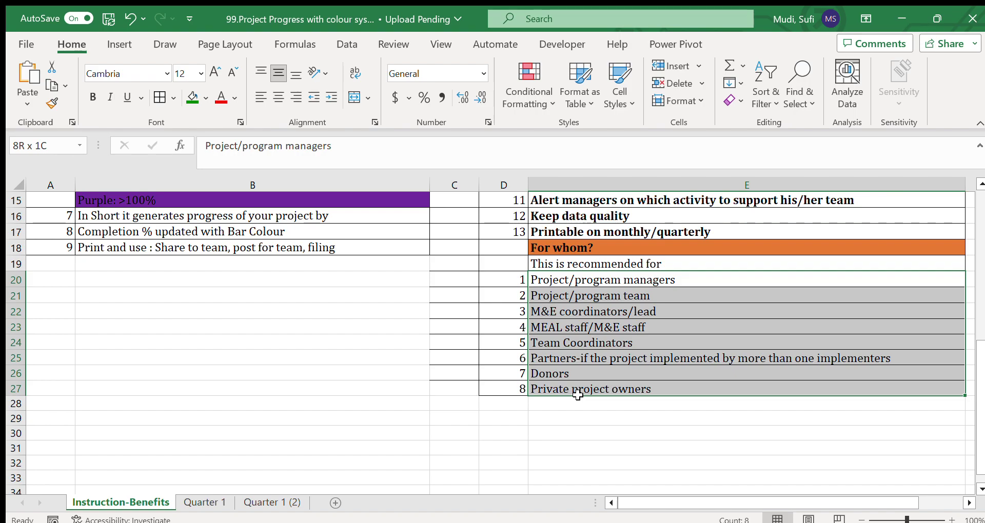
left_click_drag(578, 395, 578, 395)
left_click(562, 369)
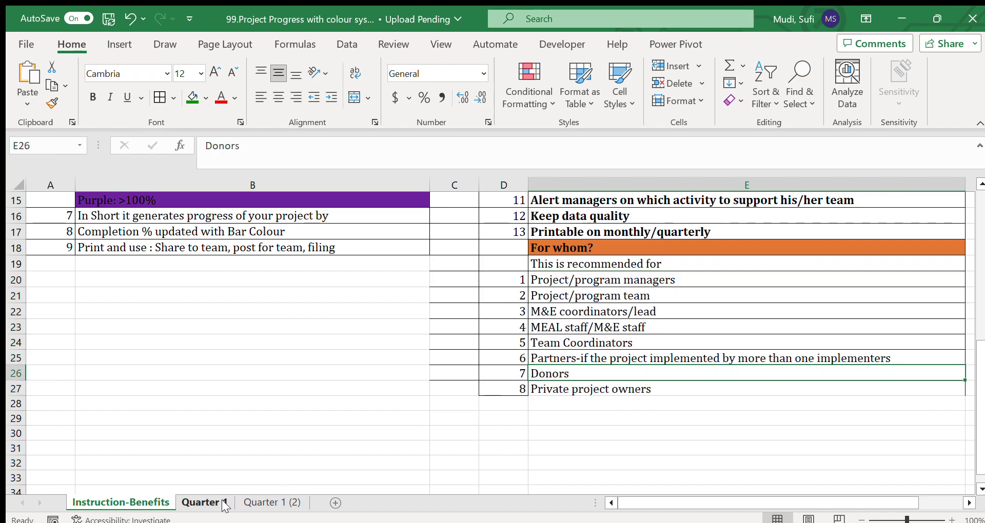
Return to the Quarter 1 (2) sheet and view the report's title and project header
left_click(271, 502)
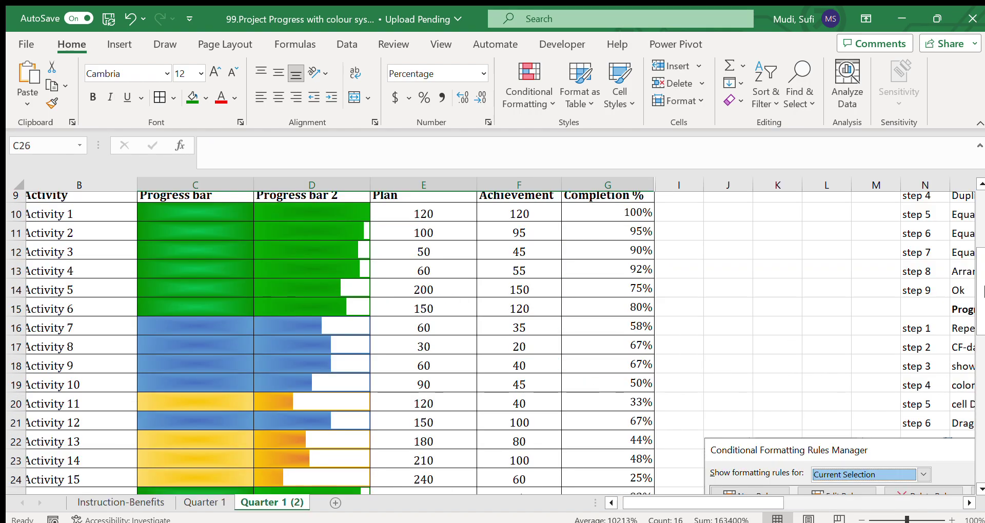
left_click_drag(978, 305, 981, 172)
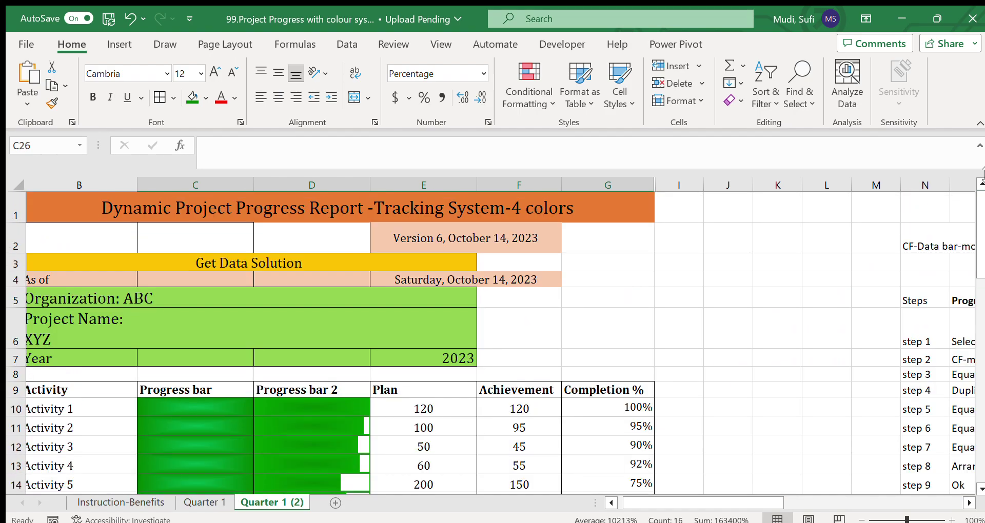
mouse_move(981, 233)
left_mouse_down()
mouse_move(976, 280)
mouse_move(970, 227)
left_mouse_up()
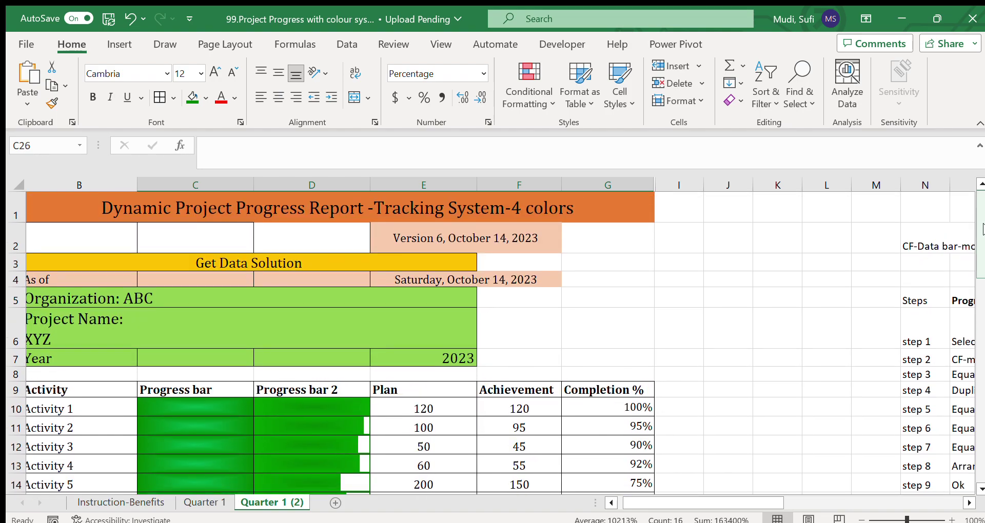